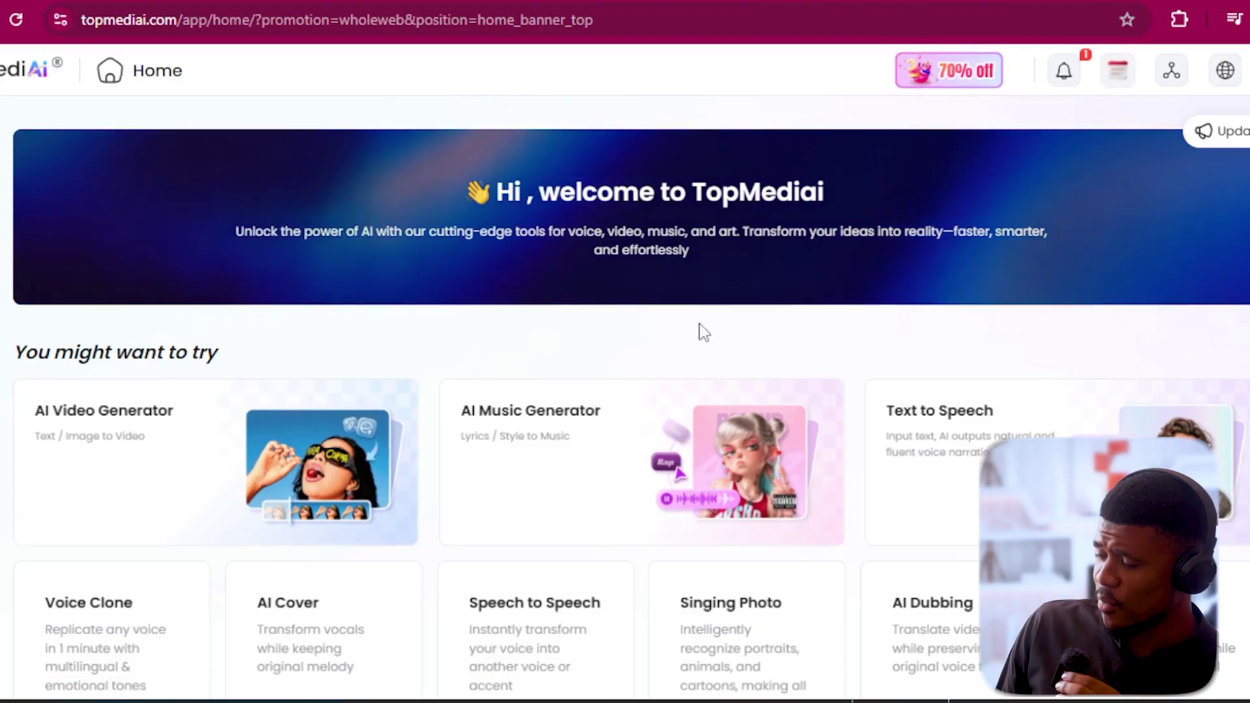
pyautogui.scroll(-2, 579, 377)
pyautogui.scroll(-7, 579, 378)
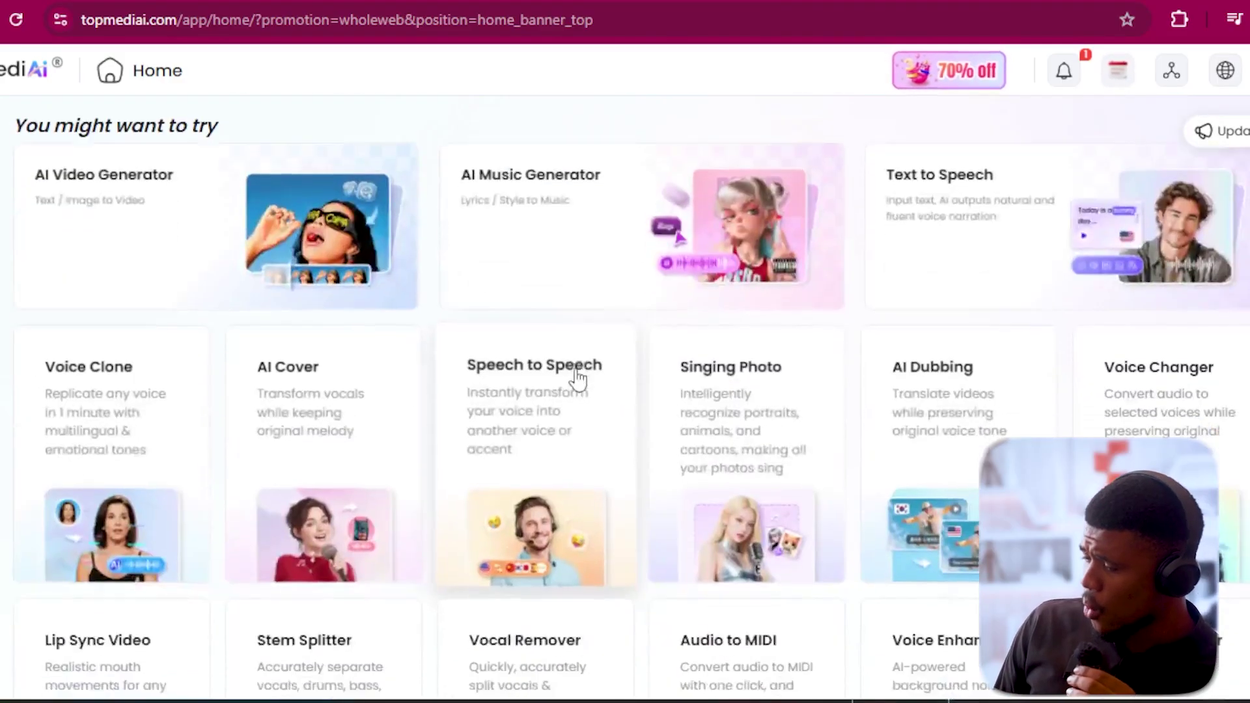
pyautogui.scroll(8, 579, 377)
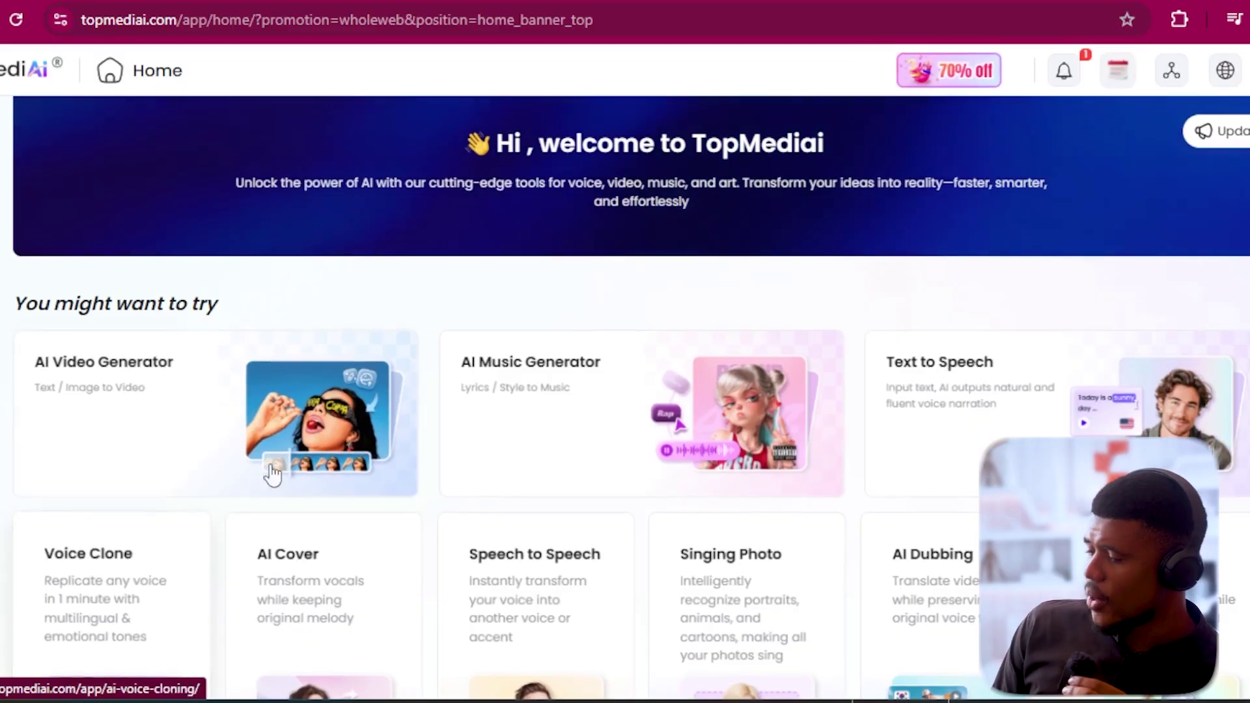
pyautogui.scroll(-2, 201, 383)
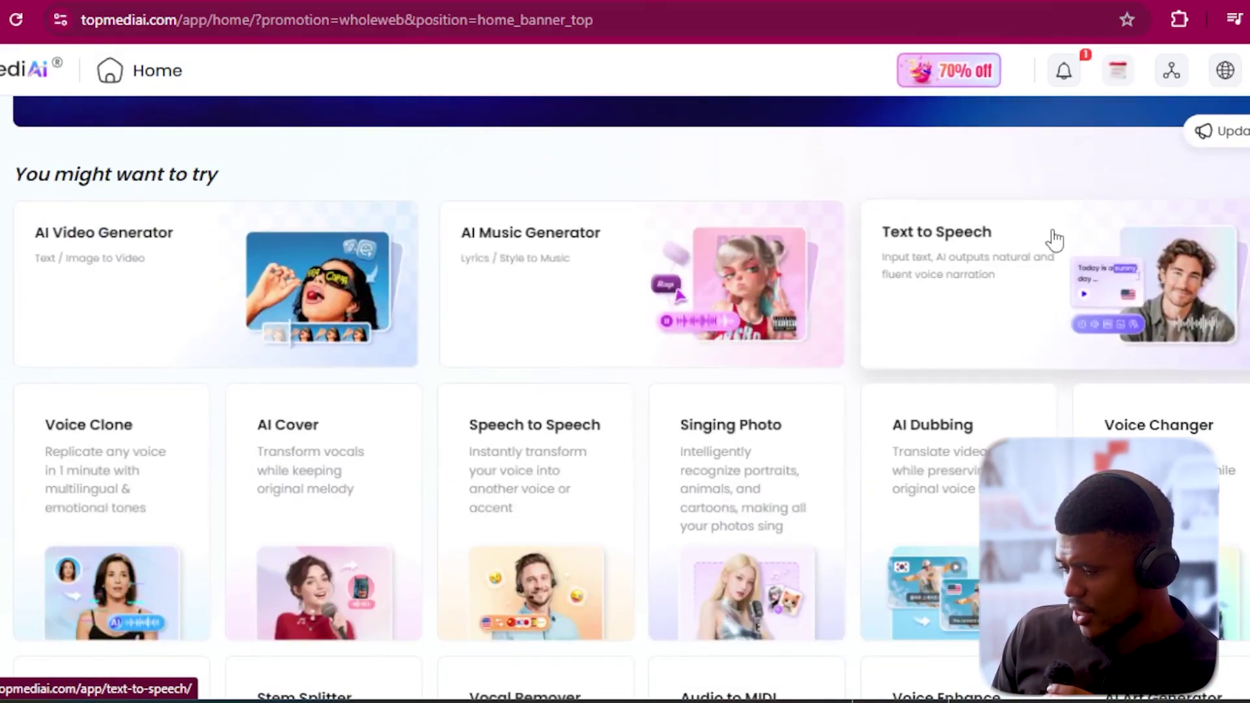
pyautogui.scroll(-1, 1053, 240)
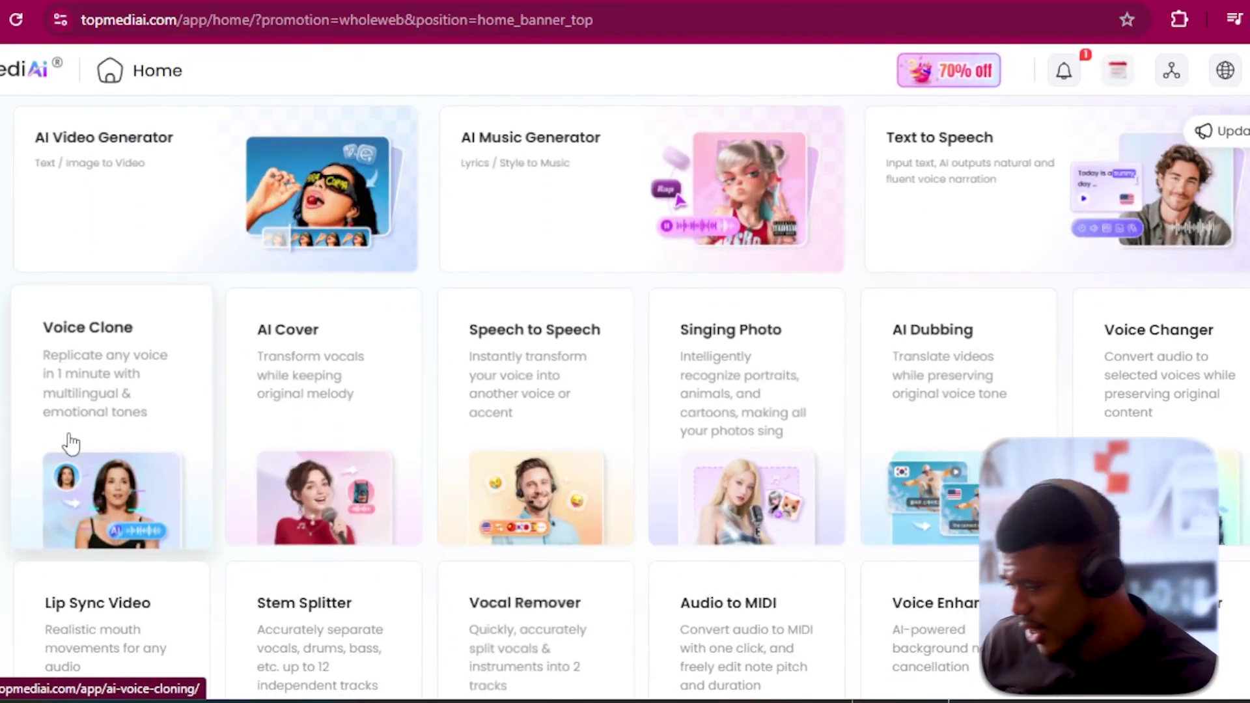
pyautogui.scroll(-1, 351, 416)
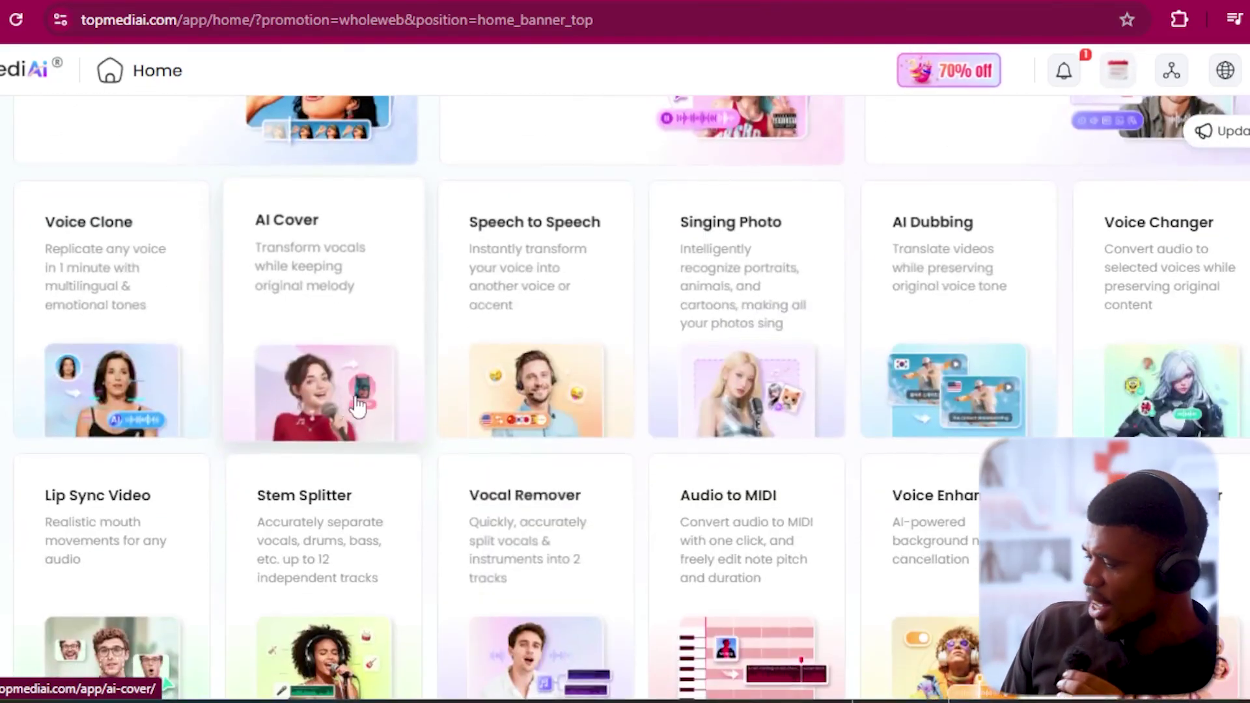
pyautogui.scroll(-2, 781, 287)
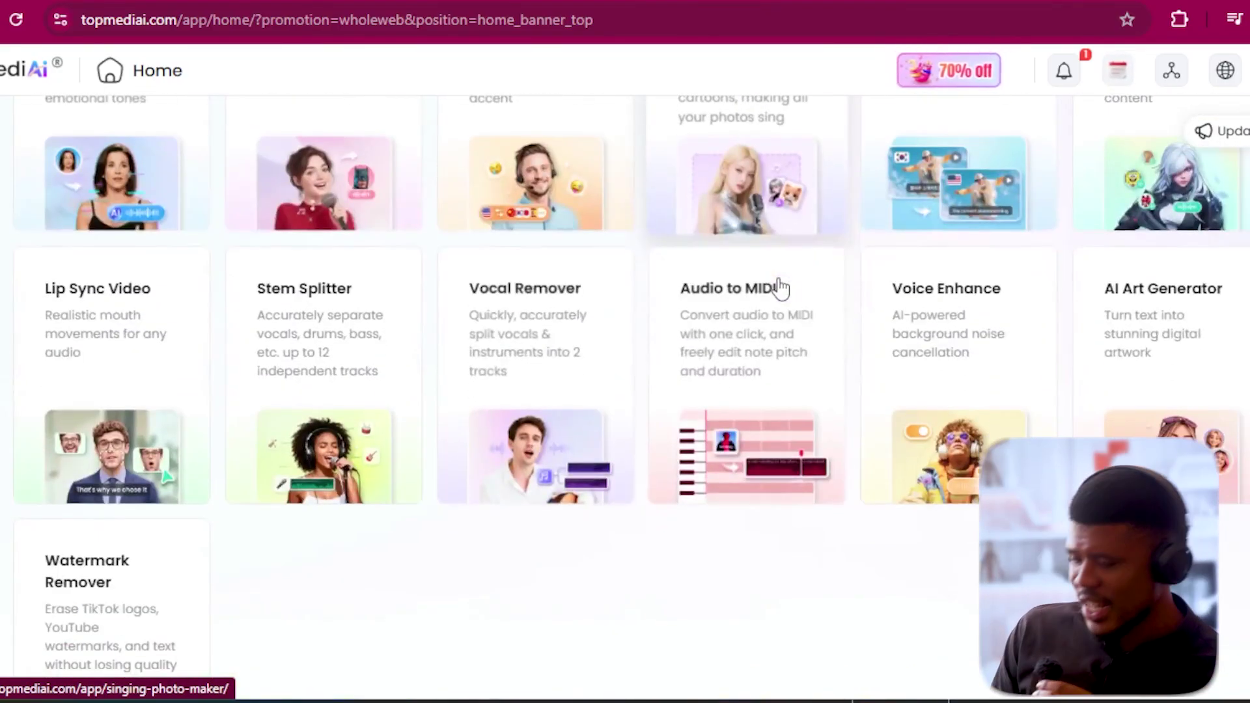
pyautogui.scroll(5, 782, 286)
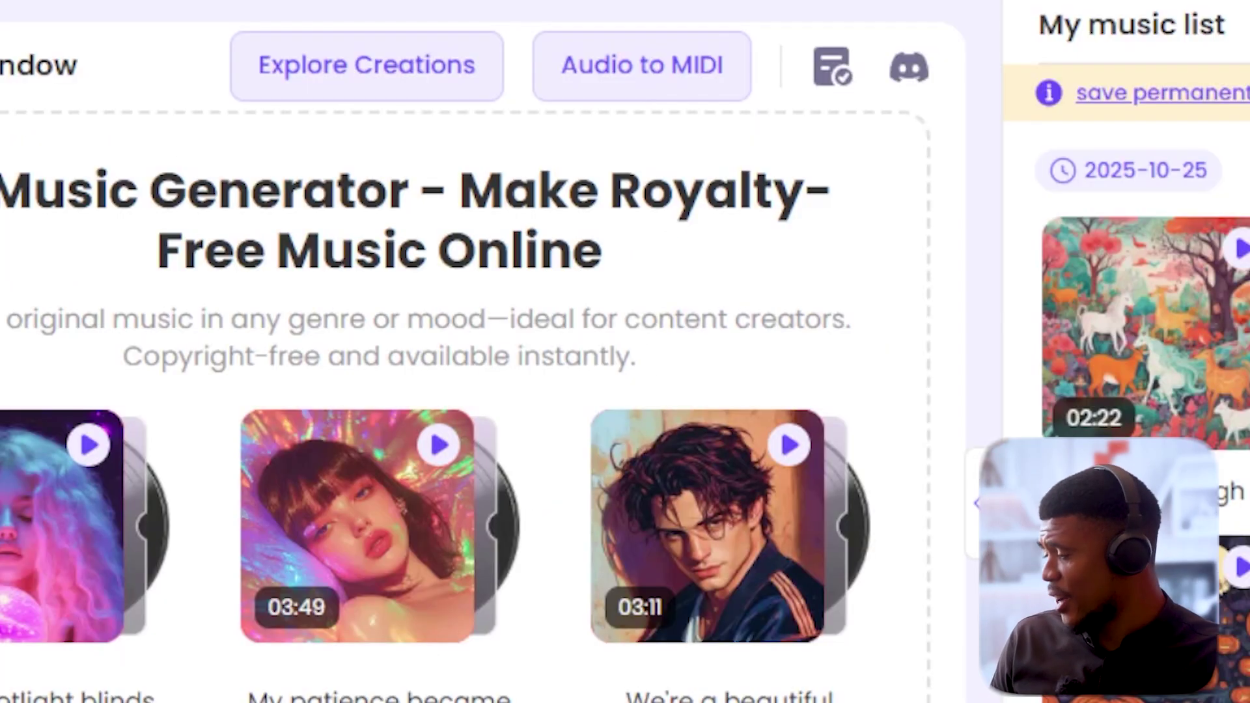
# Step: Try the Prompt, Image and Lyrics to Music modes, settling on Prompt to Music
pyautogui.scroll(-5, 1213, 275)
pyautogui.scroll(-10, 1147, 326)
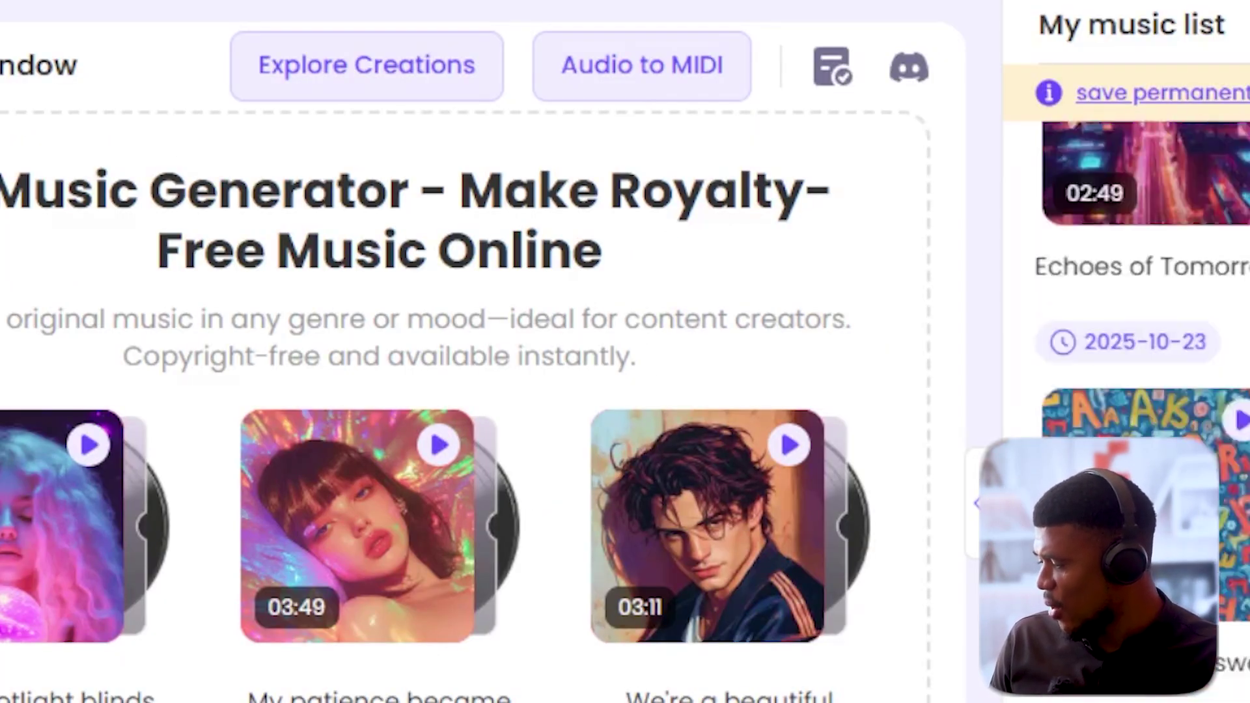
pyautogui.scroll(8, 1146, 326)
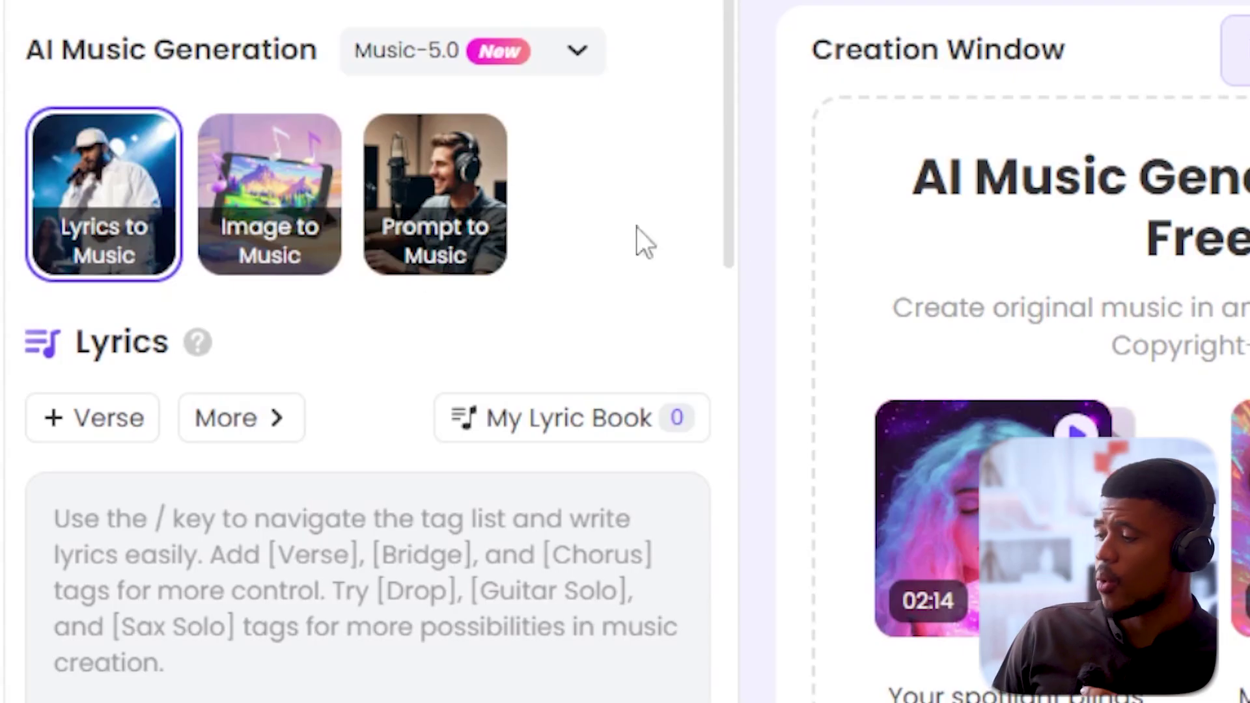
pyautogui.click(454, 238)
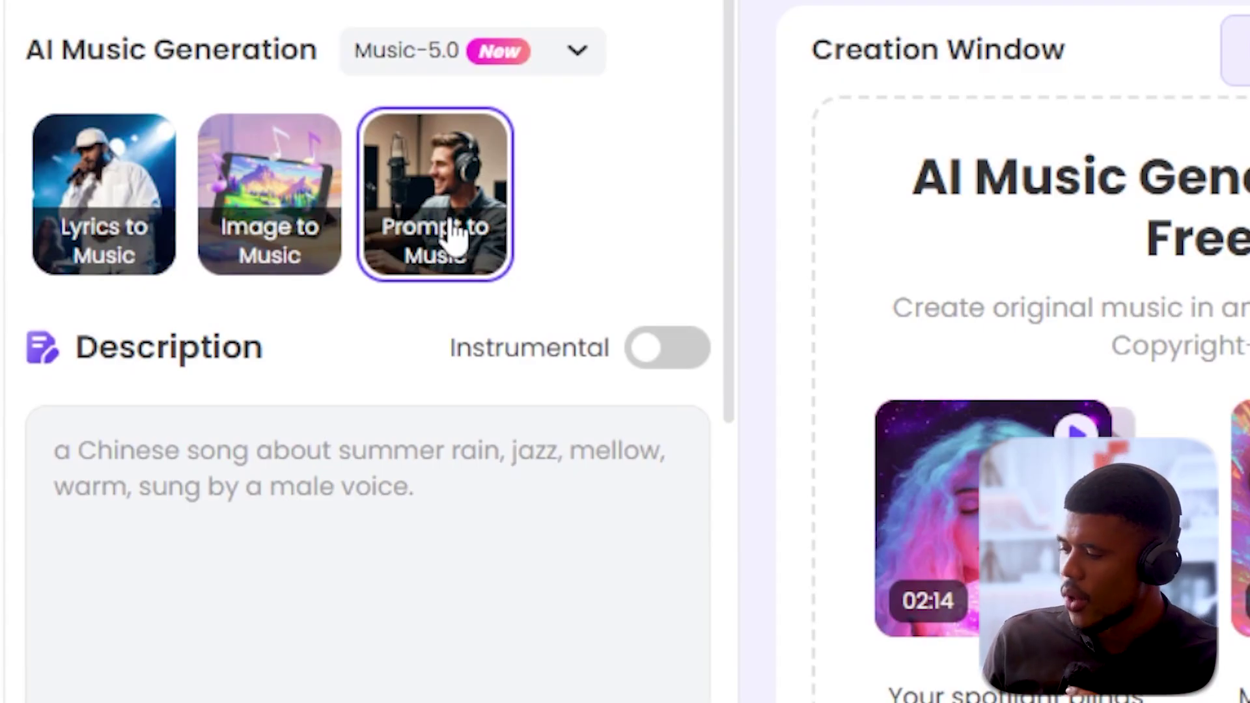
pyautogui.click(279, 218)
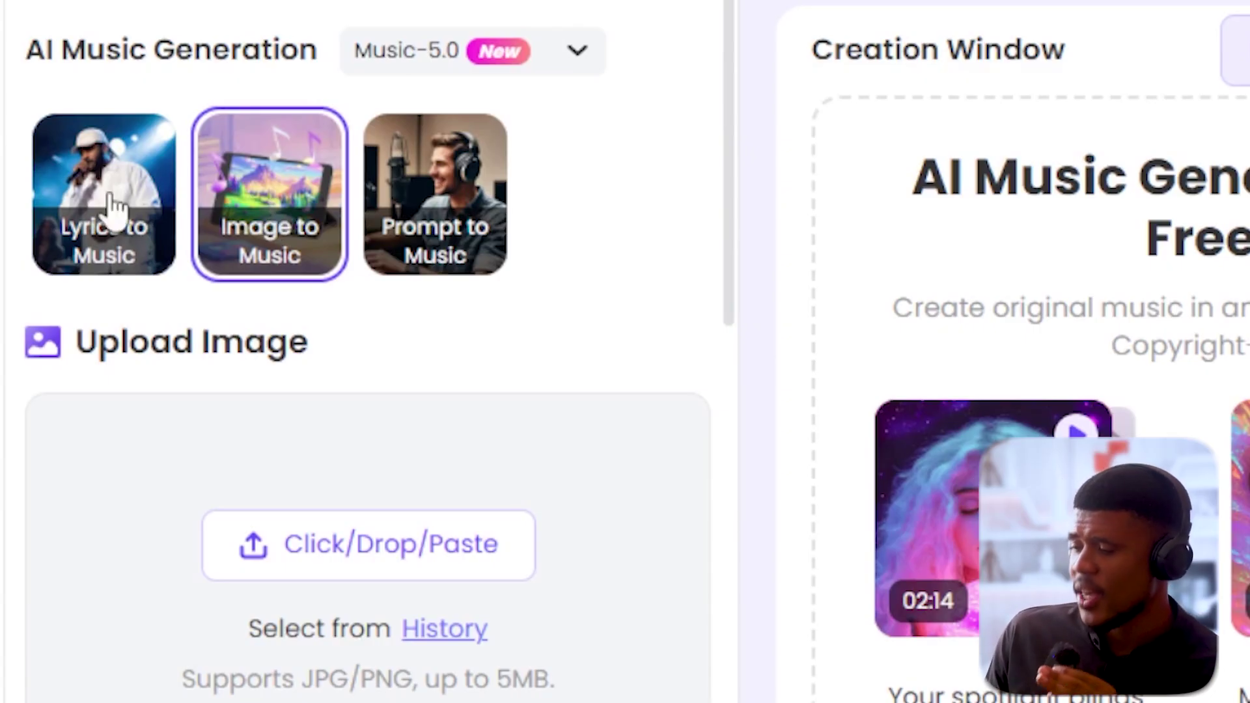
pyautogui.click(57, 194)
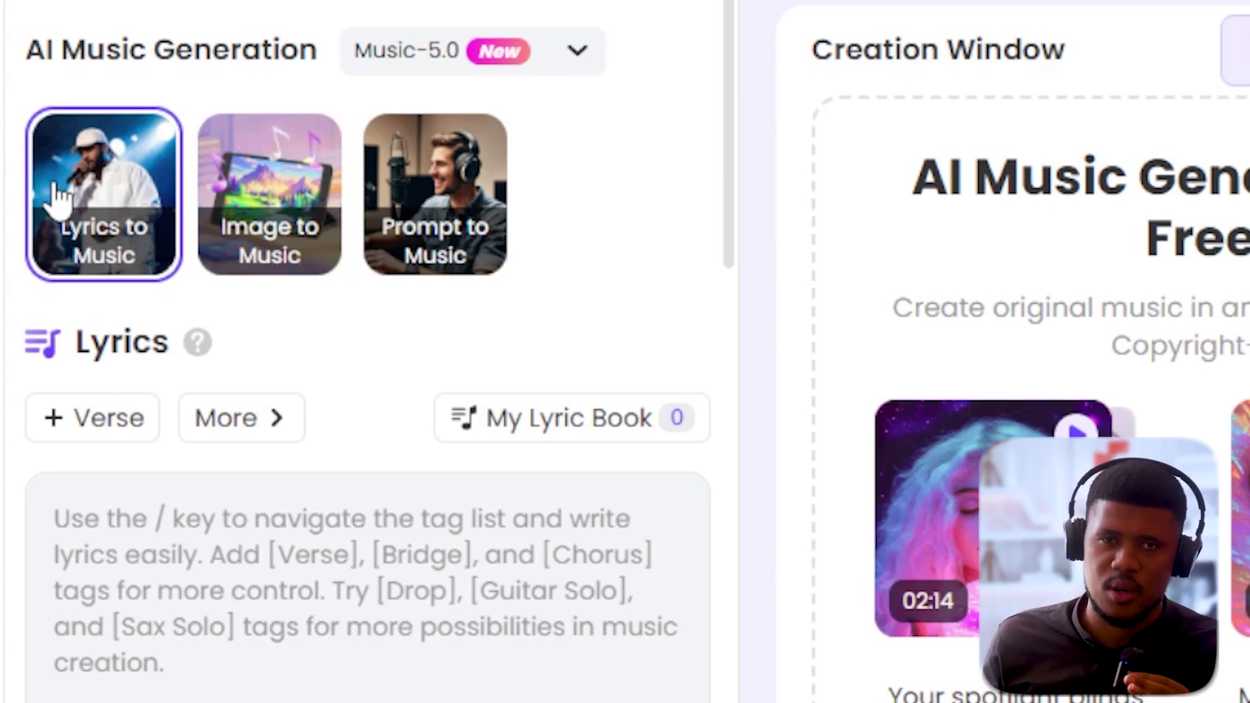
pyautogui.click(466, 207)
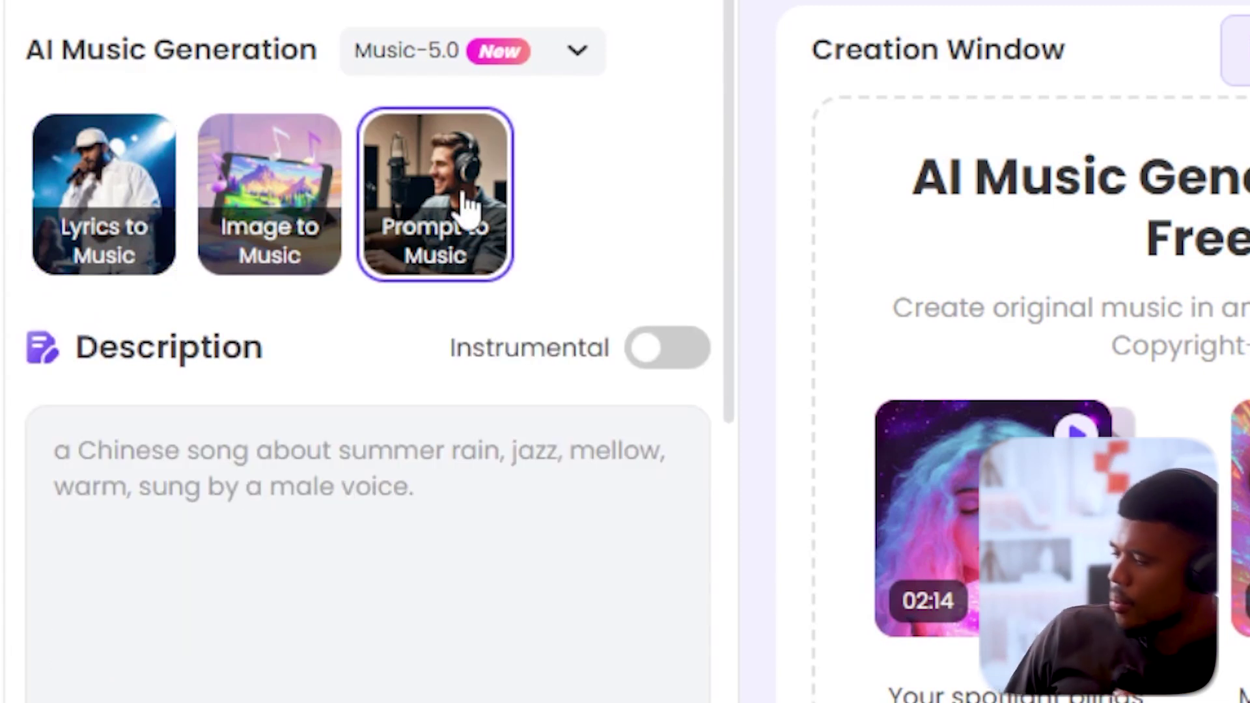
# Step: Keep Music-5.0 selected as the generation model
pyautogui.click(535, 66)
pyautogui.scroll(-4, 489, 648)
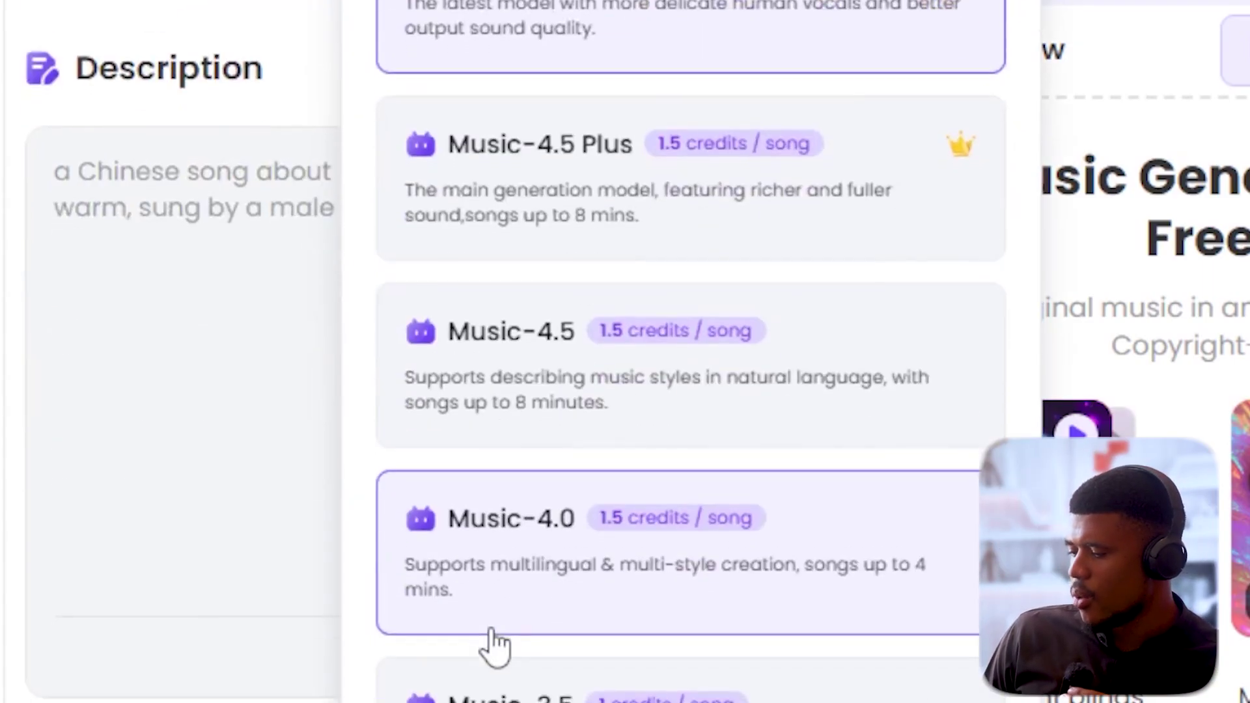
pyautogui.scroll(3, 495, 645)
pyautogui.scroll(1, 495, 648)
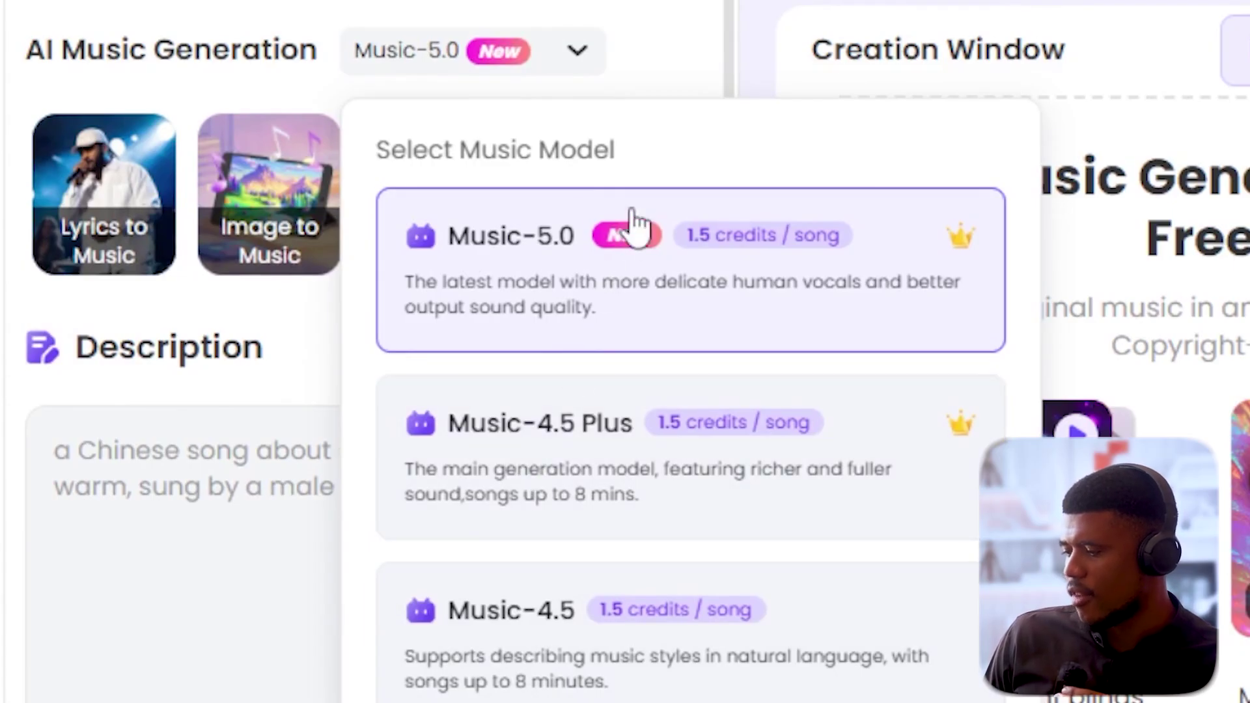
pyautogui.click(588, 208)
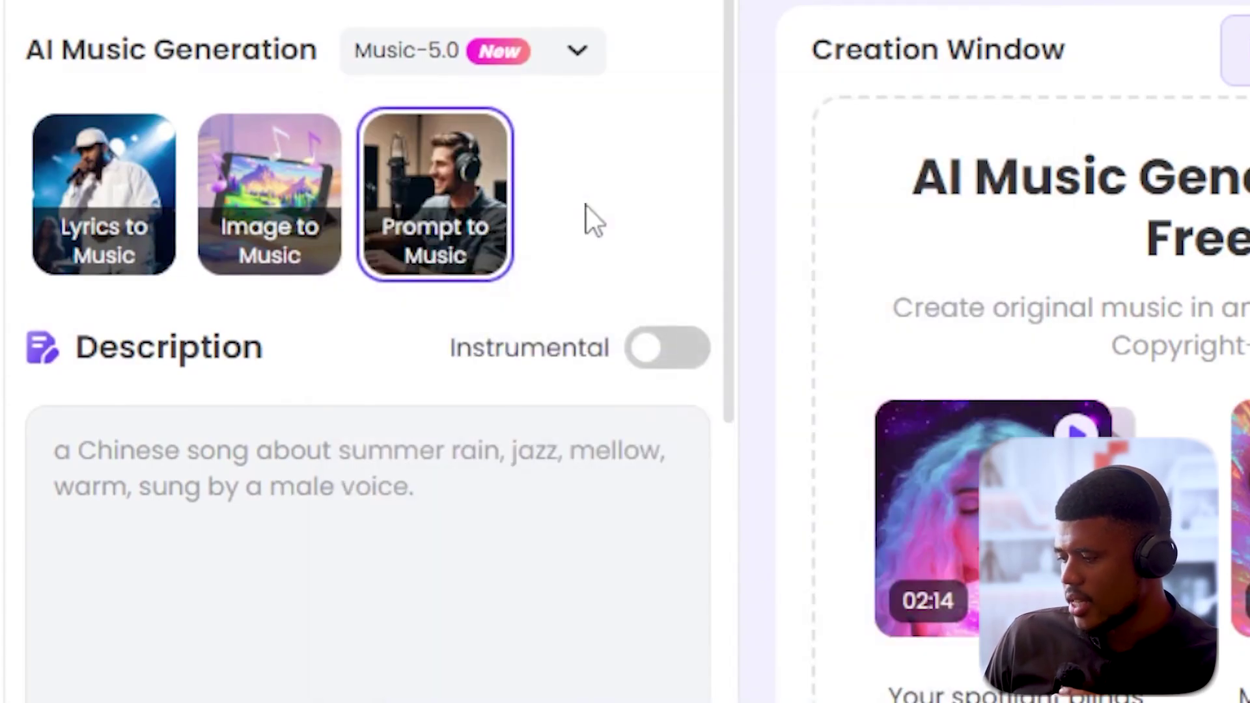
pyautogui.scroll(-2, 591, 254)
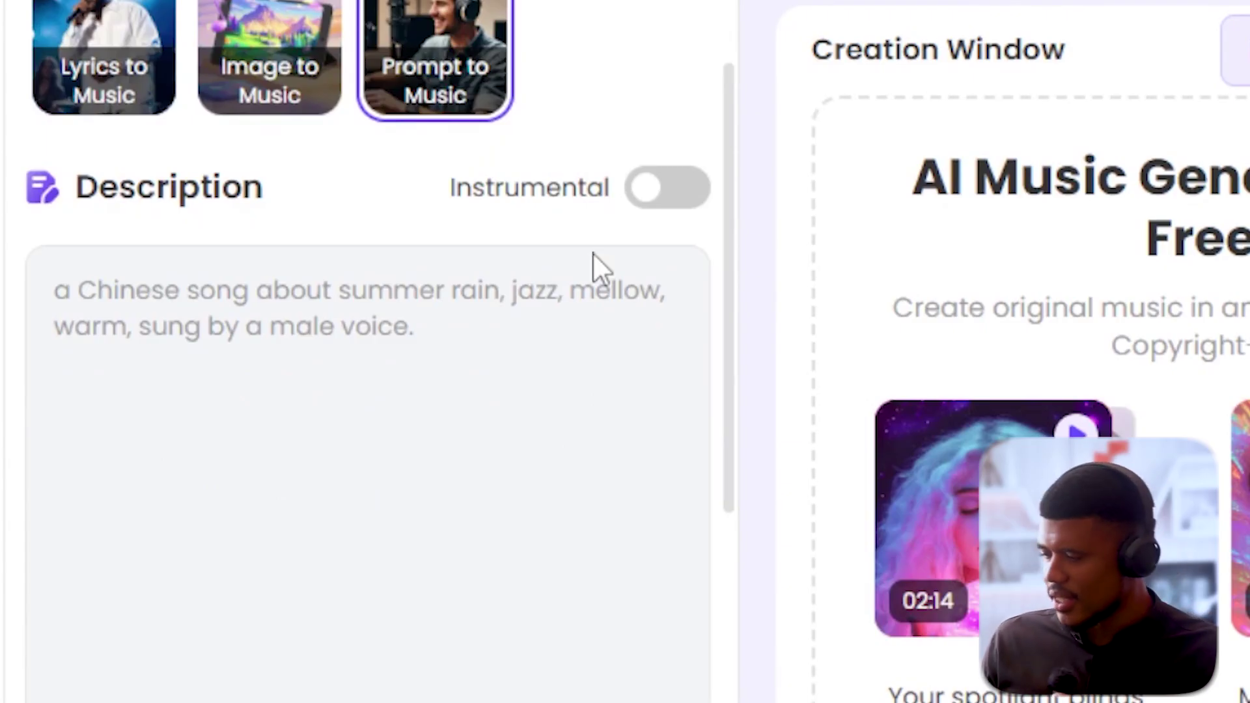
# Step: Create the instrumental track 'Electric Fracture' from the fast-paced rave EDM house-and-rock prompt
pyautogui.click(682, 192)
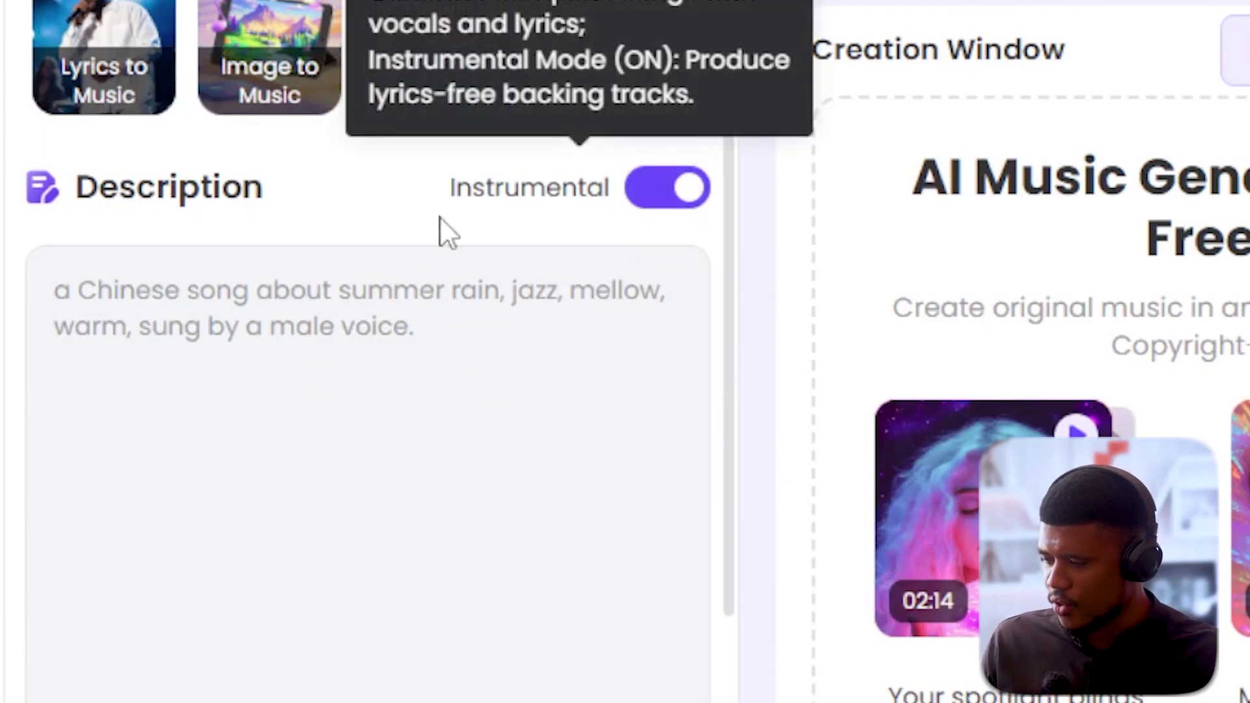
pyautogui.click(325, 325)
pyautogui.write('Fast paced rave inducing EDM music with house and rock elements')
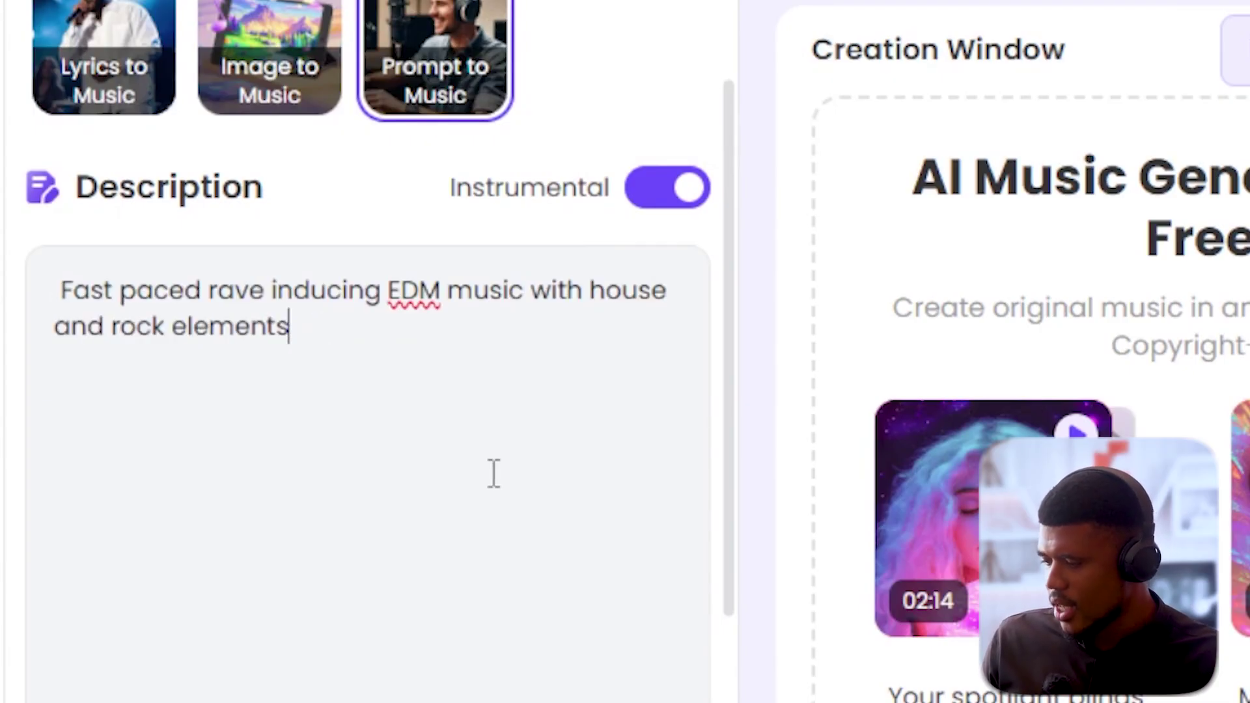
pyautogui.scroll(-4, 491, 471)
pyautogui.click(366, 674)
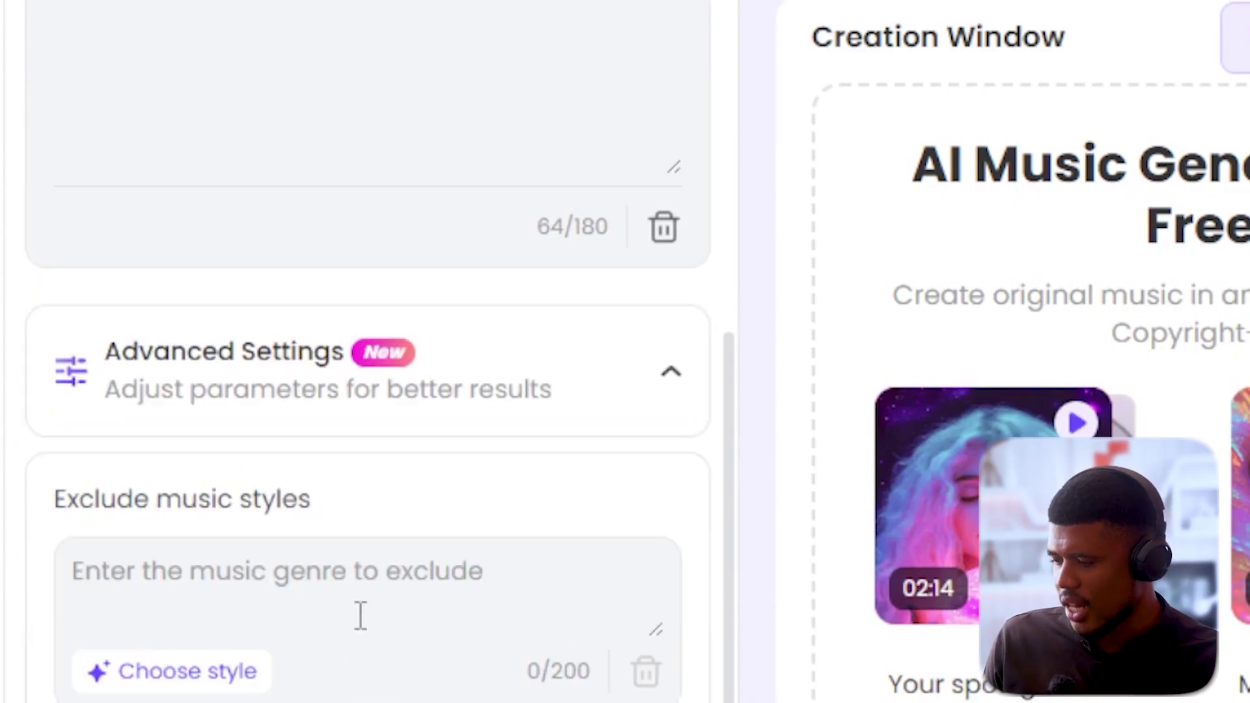
pyautogui.click(476, 372)
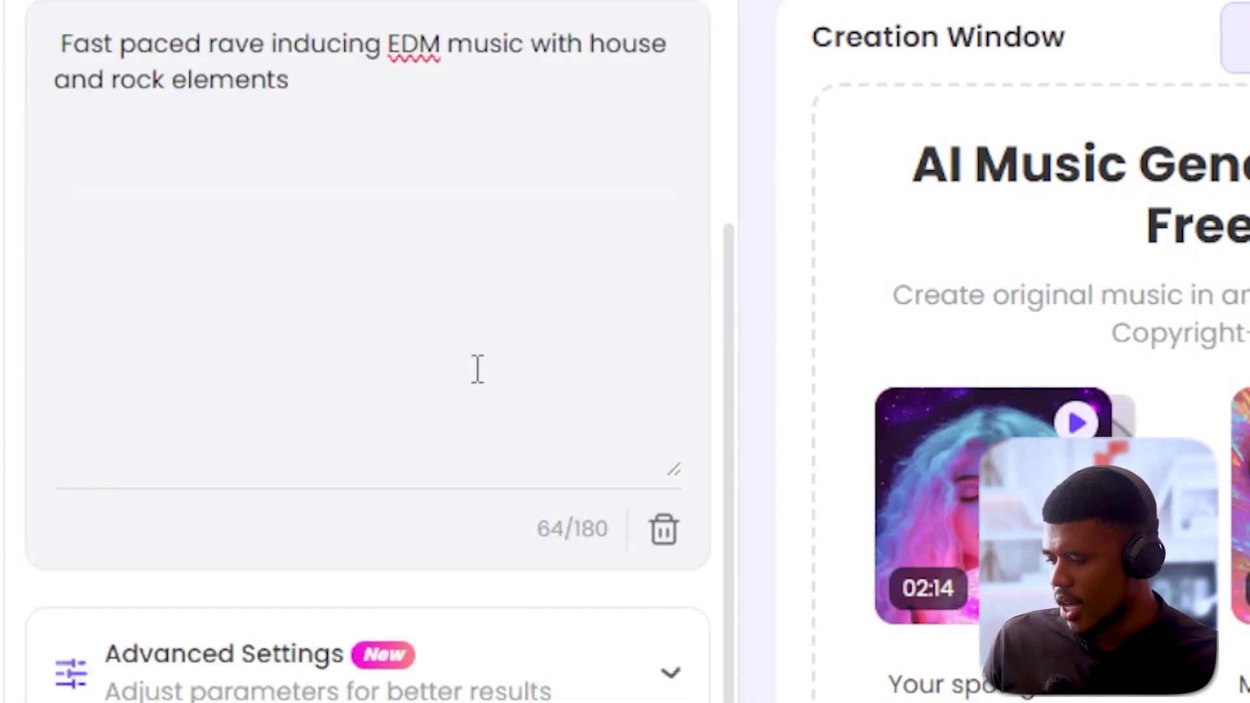
pyautogui.click(400, 671)
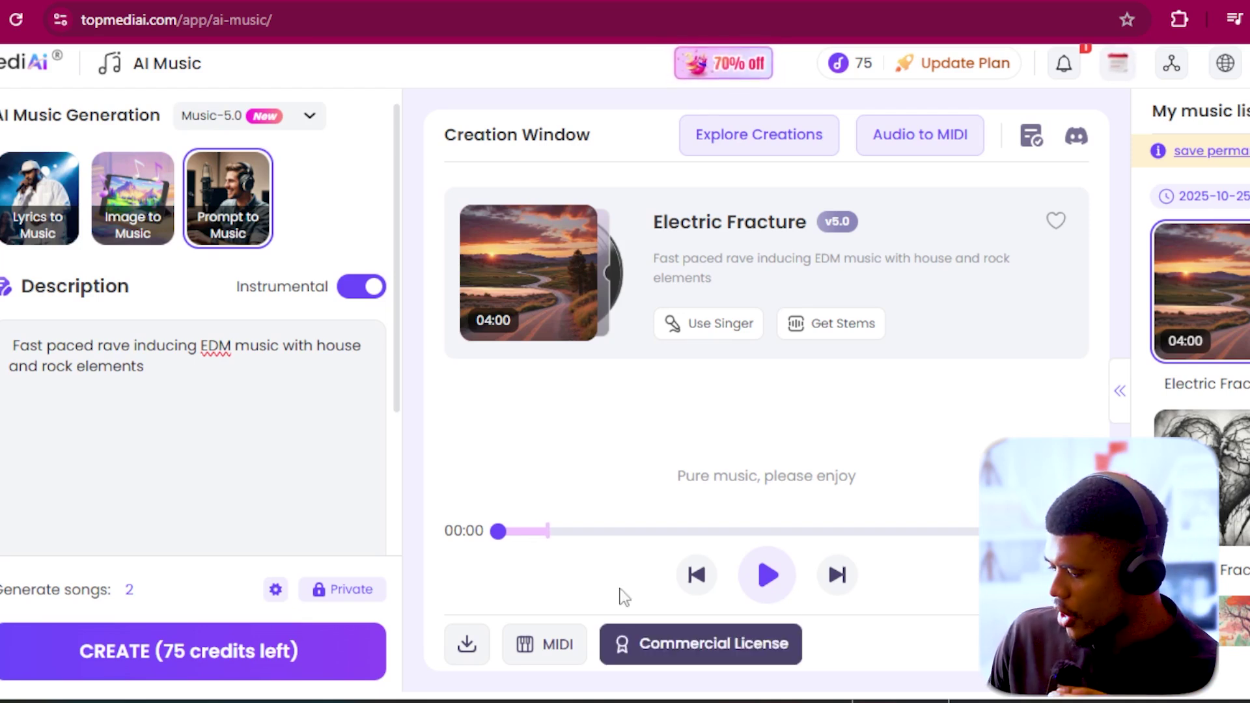
# Step: Play 'Electric Fracture' and pause it at 0:31
pyautogui.click(775, 582)
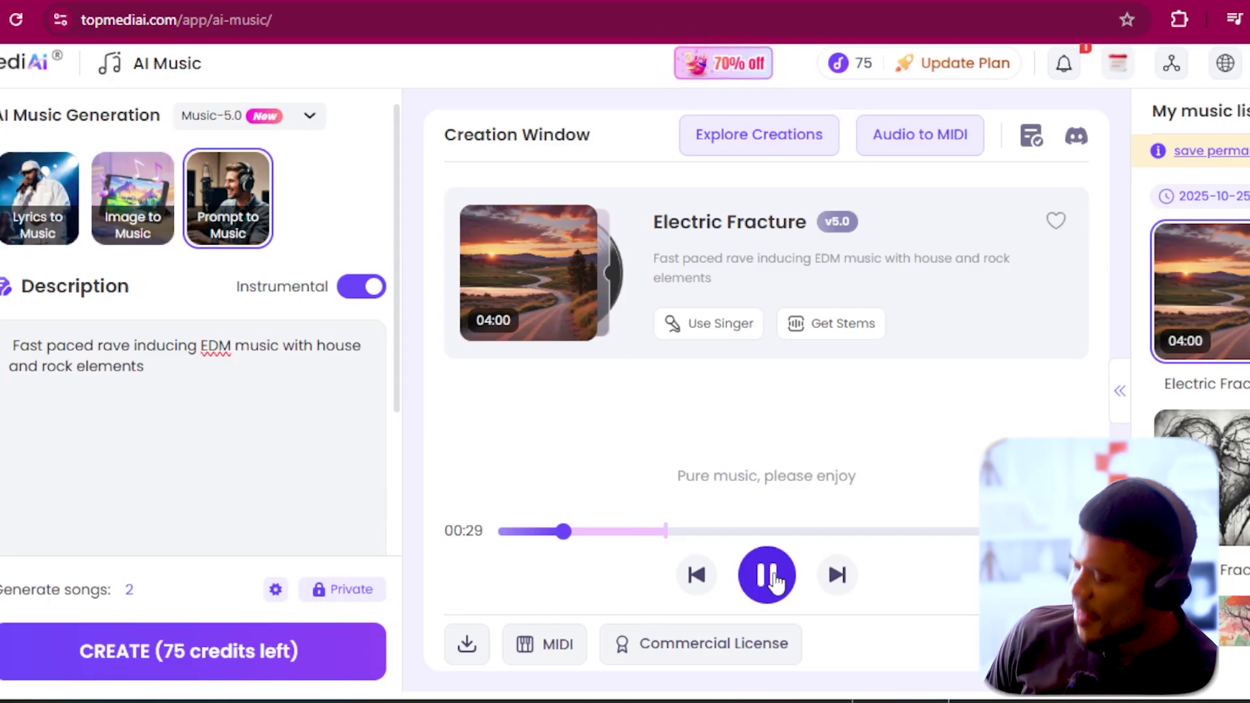
pyautogui.click(776, 582)
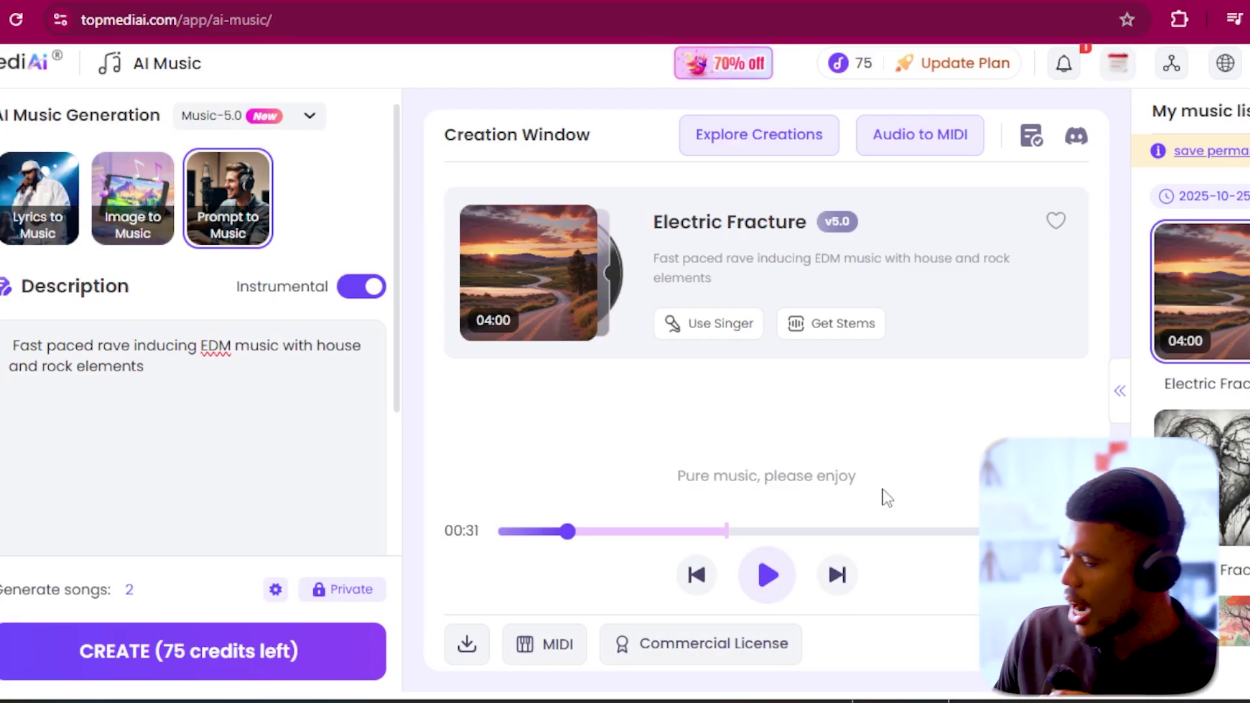
# Step: Turn off Instrumental and replace the description with the emotional struggling-man prompt
pyautogui.click(362, 287)
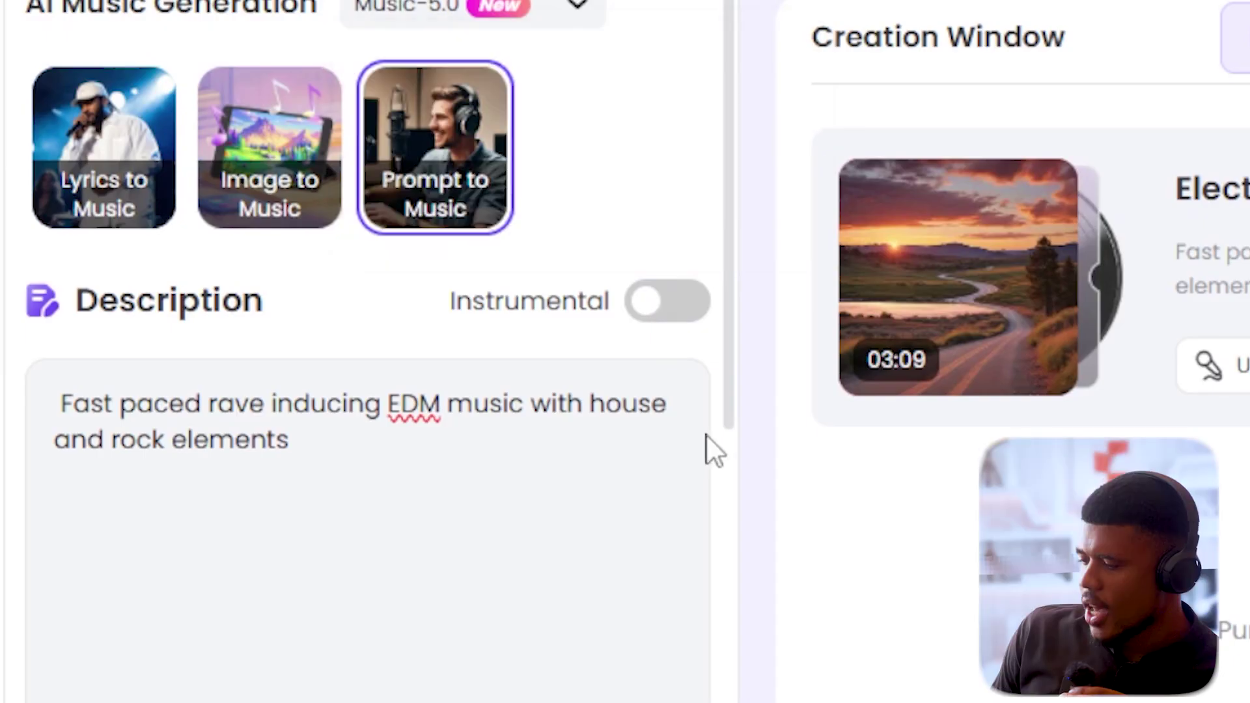
pyautogui.tripleClick(345, 407)
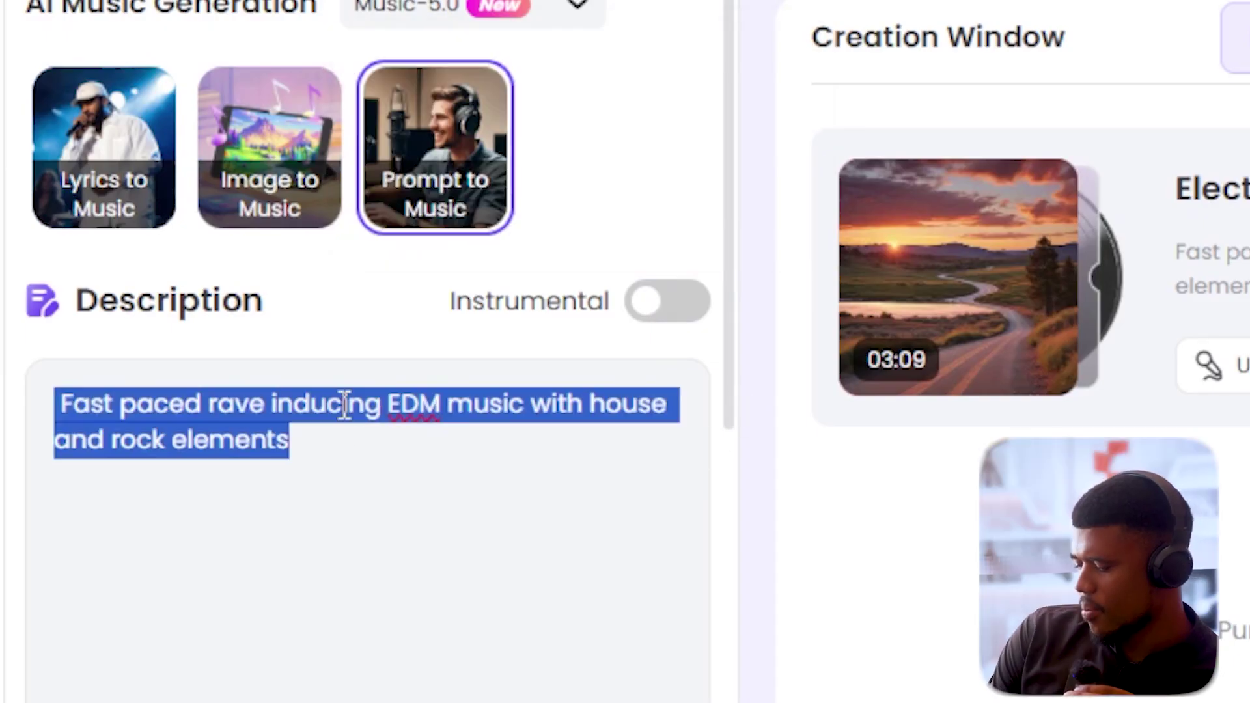
pyautogui.write('Emotional song, struggling man finds salvation through AI music creation, raw vulnerable vocals building to hopeful anthem, acoustic to full arrangement, therapy through sound')
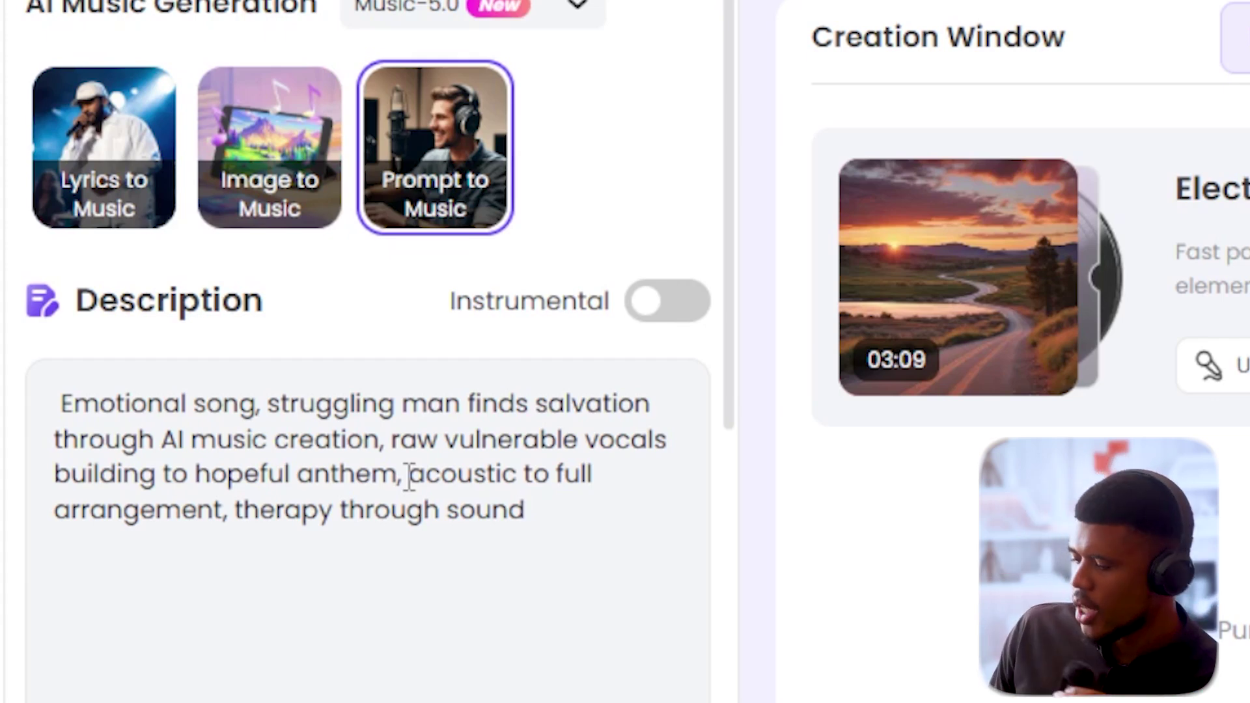
pyautogui.scroll(1, 553, 427)
pyautogui.scroll(-5, 553, 427)
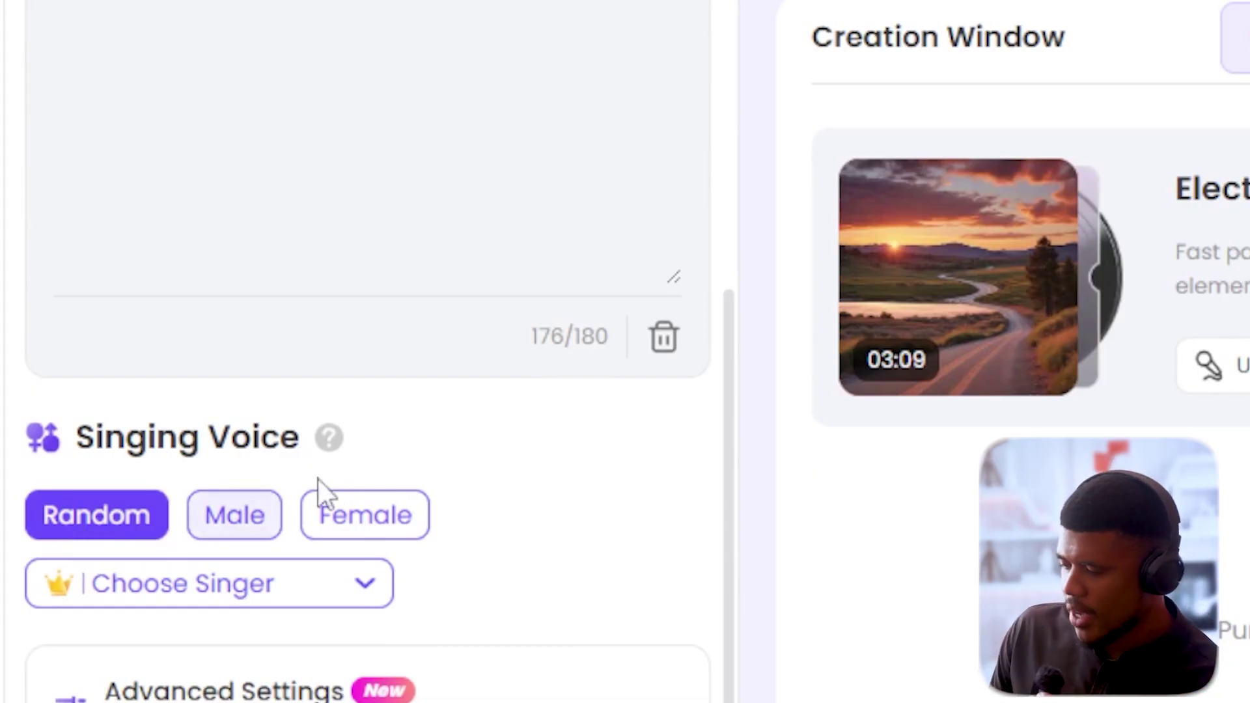
# Step: Keep a Random singer voice and create the song 'Harmony in the Wires'
pyautogui.click(357, 592)
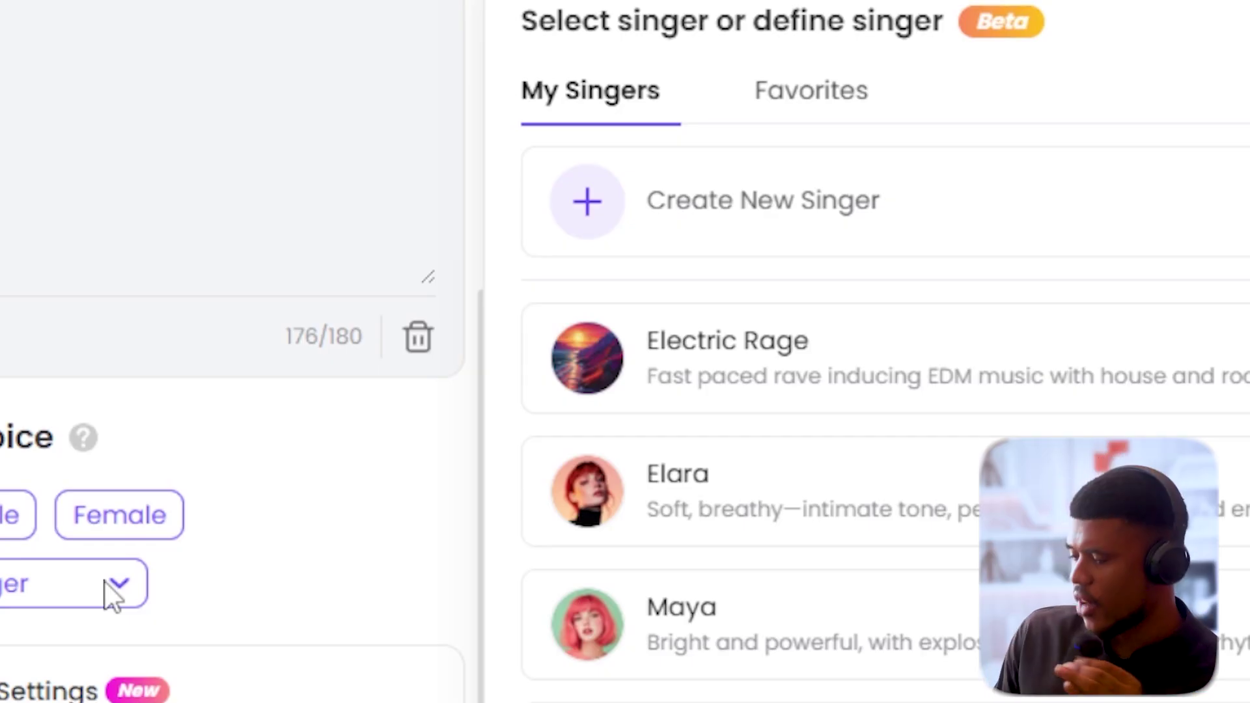
pyautogui.moveTo(718, 667)
pyautogui.scroll(-1, 721, 662)
pyautogui.scroll(1, 723, 662)
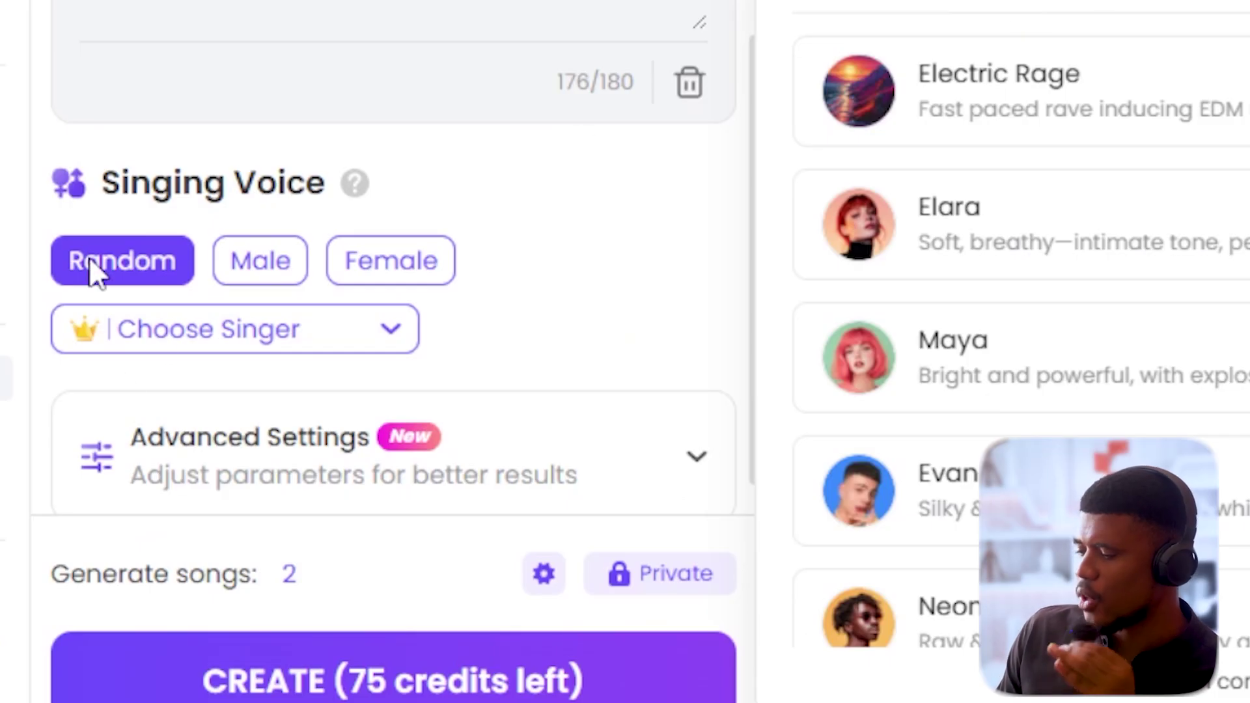
pyautogui.click(91, 264)
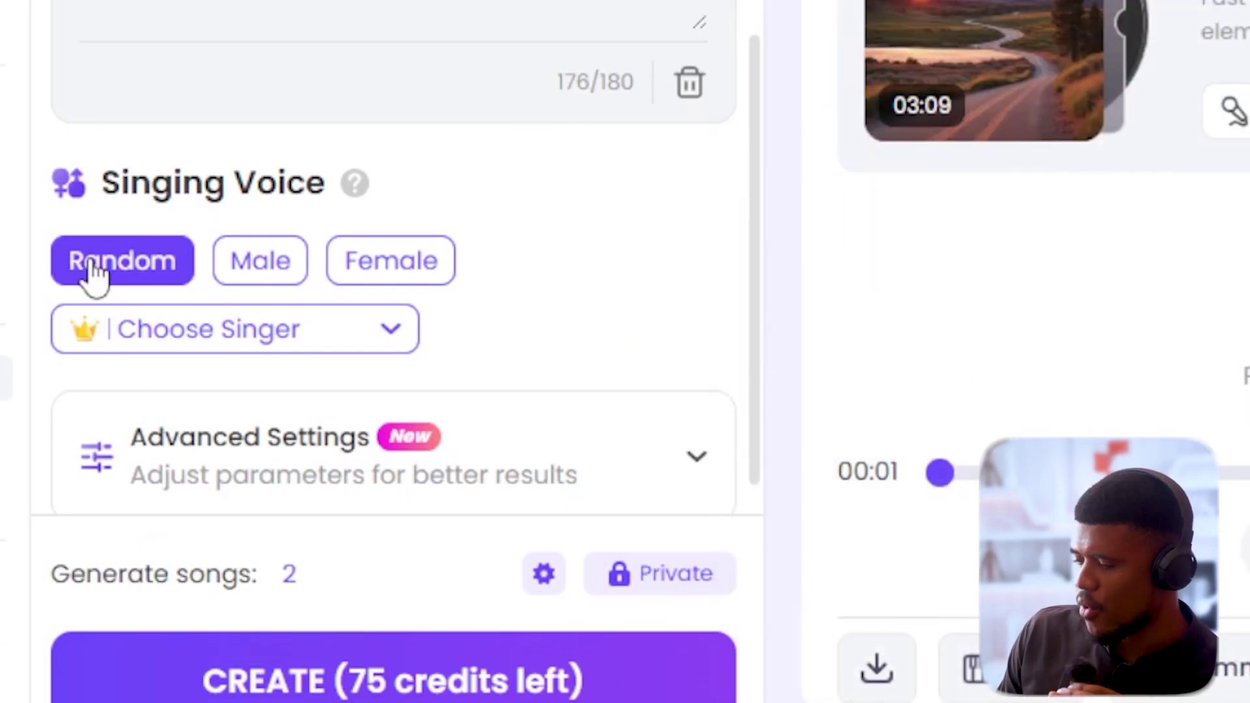
pyautogui.scroll(-1, 441, 327)
pyautogui.click(558, 469)
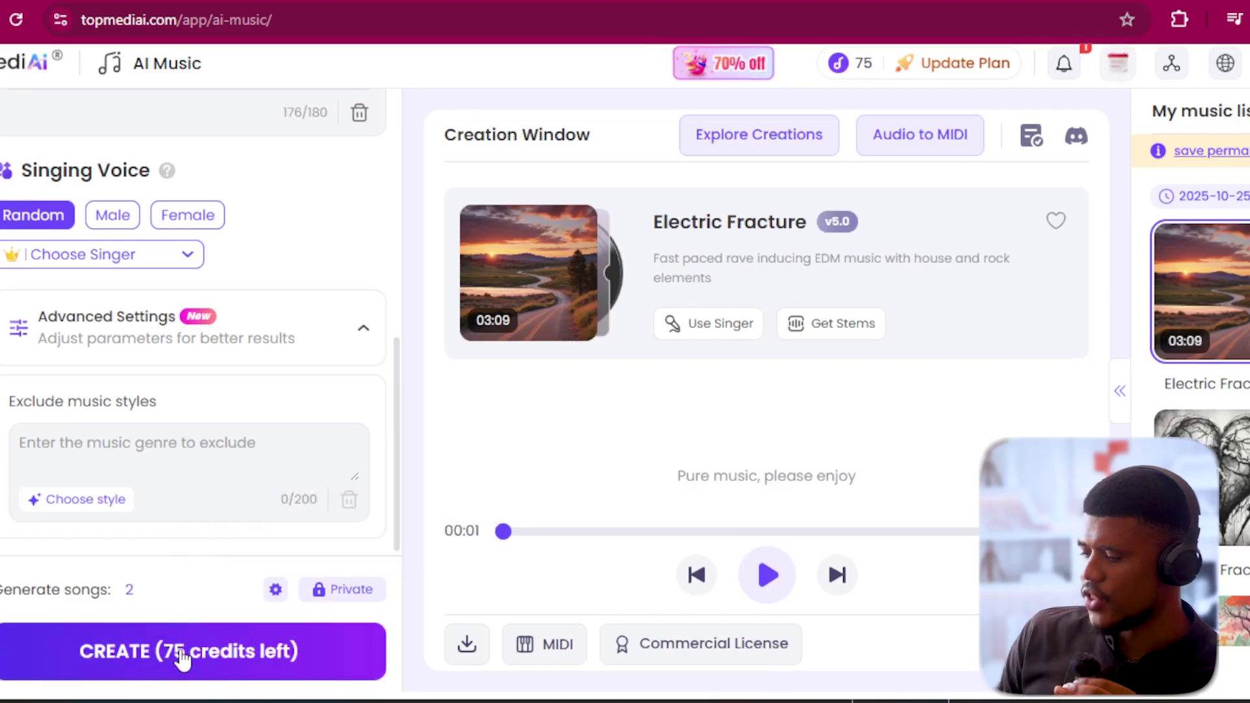
pyautogui.click(183, 655)
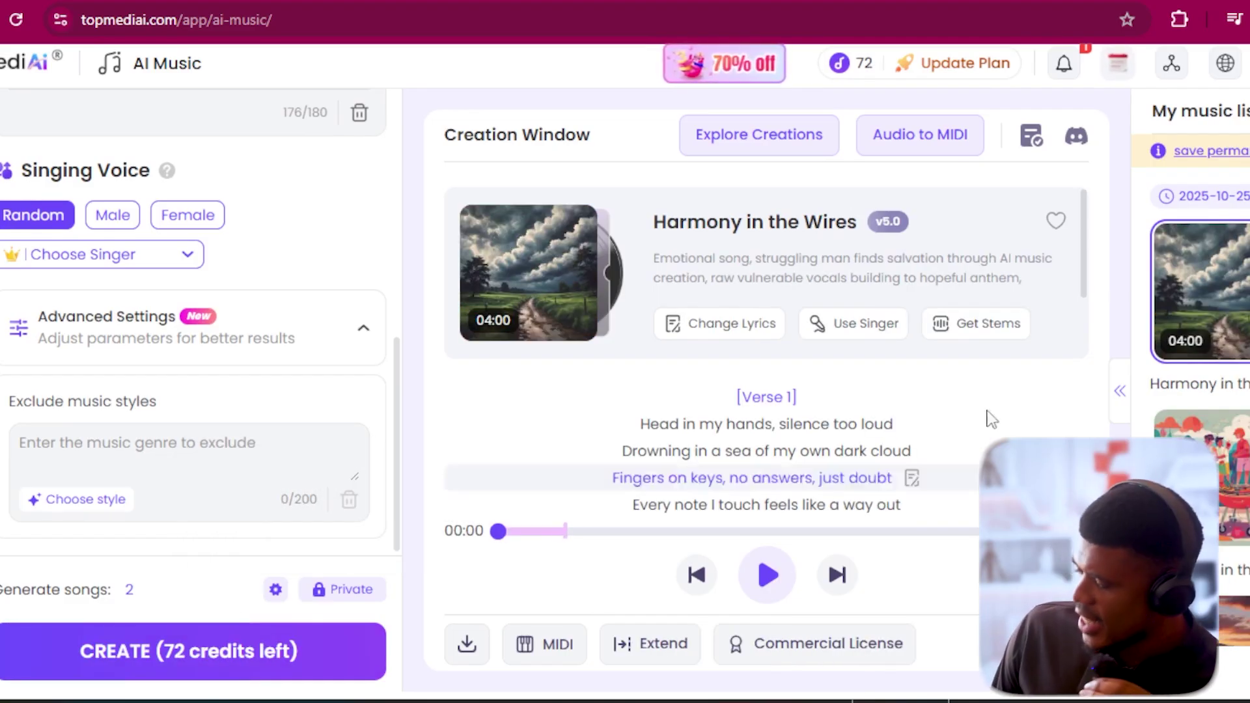
# Step: Play 'Harmony in the Wires' while reading its lyrics, pausing at 0:43
pyautogui.click(778, 578)
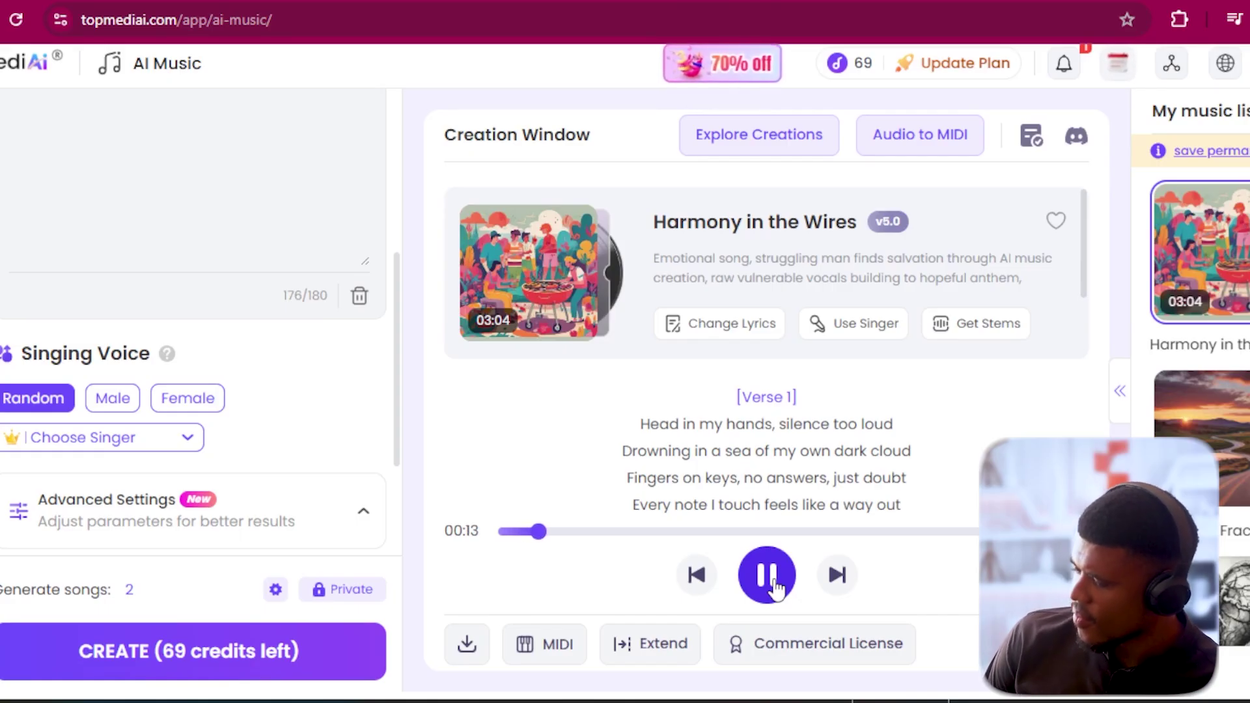
pyautogui.scroll(-3, 805, 405)
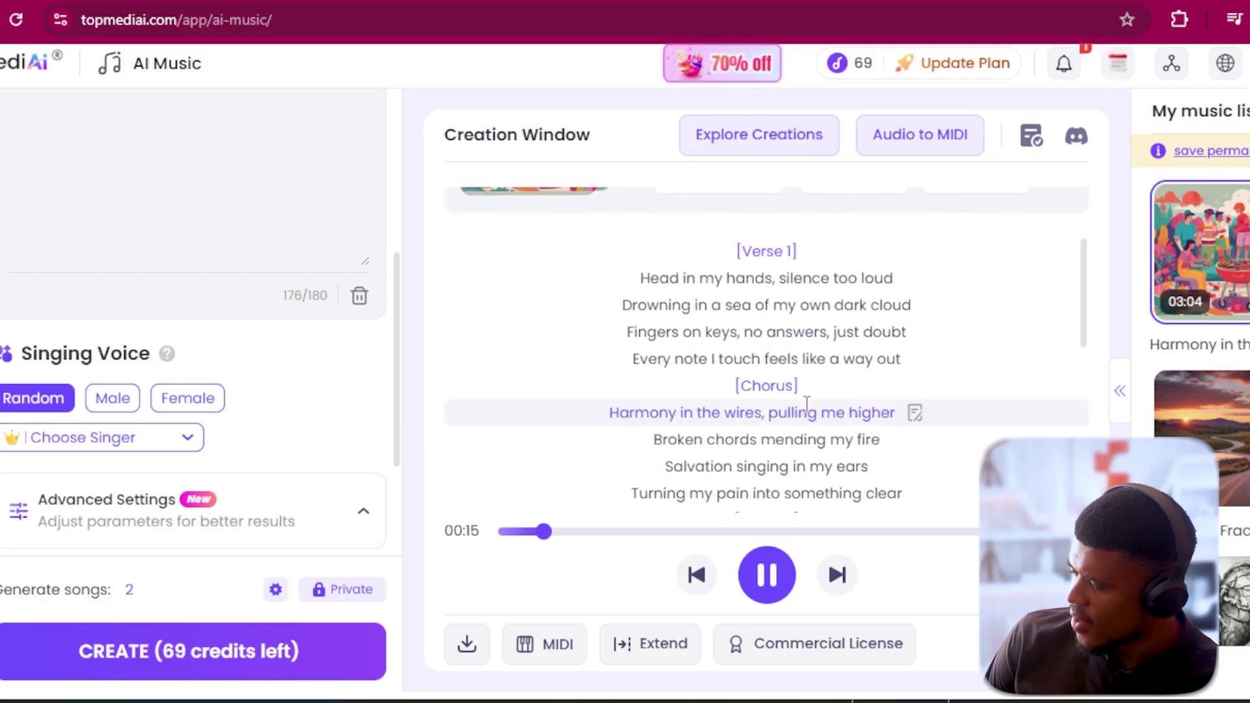
pyautogui.scroll(-2, 807, 404)
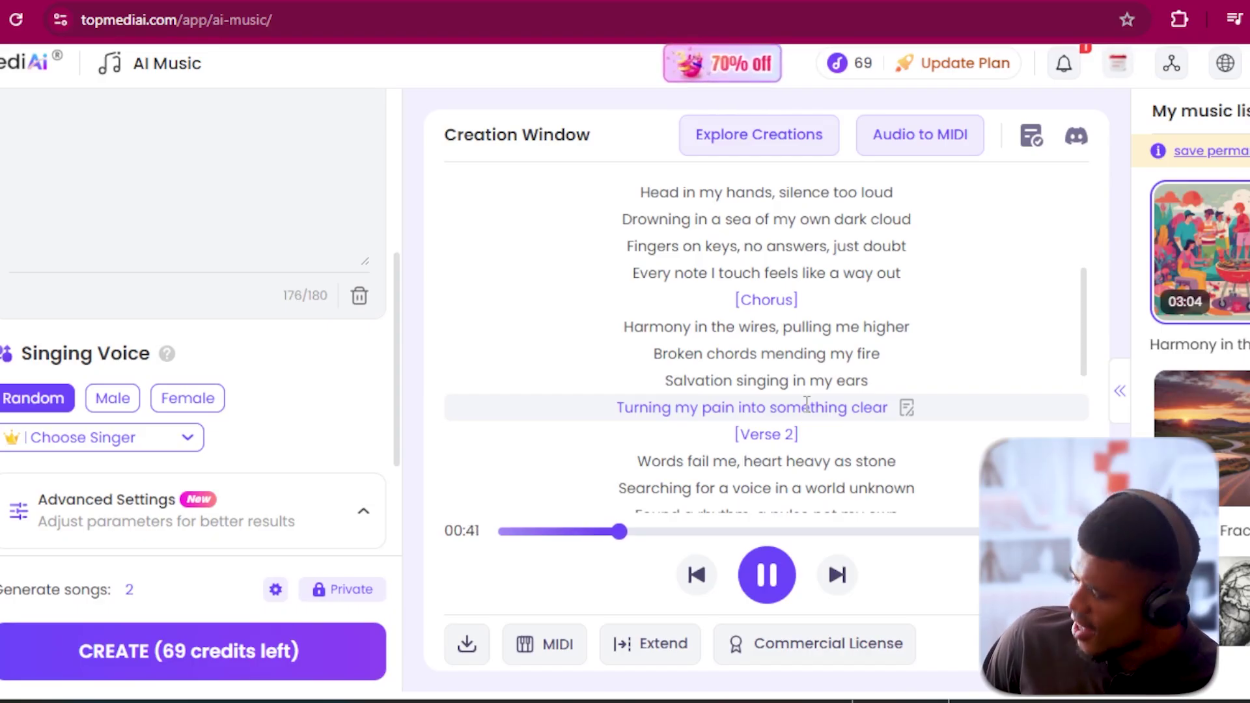
pyautogui.click(771, 590)
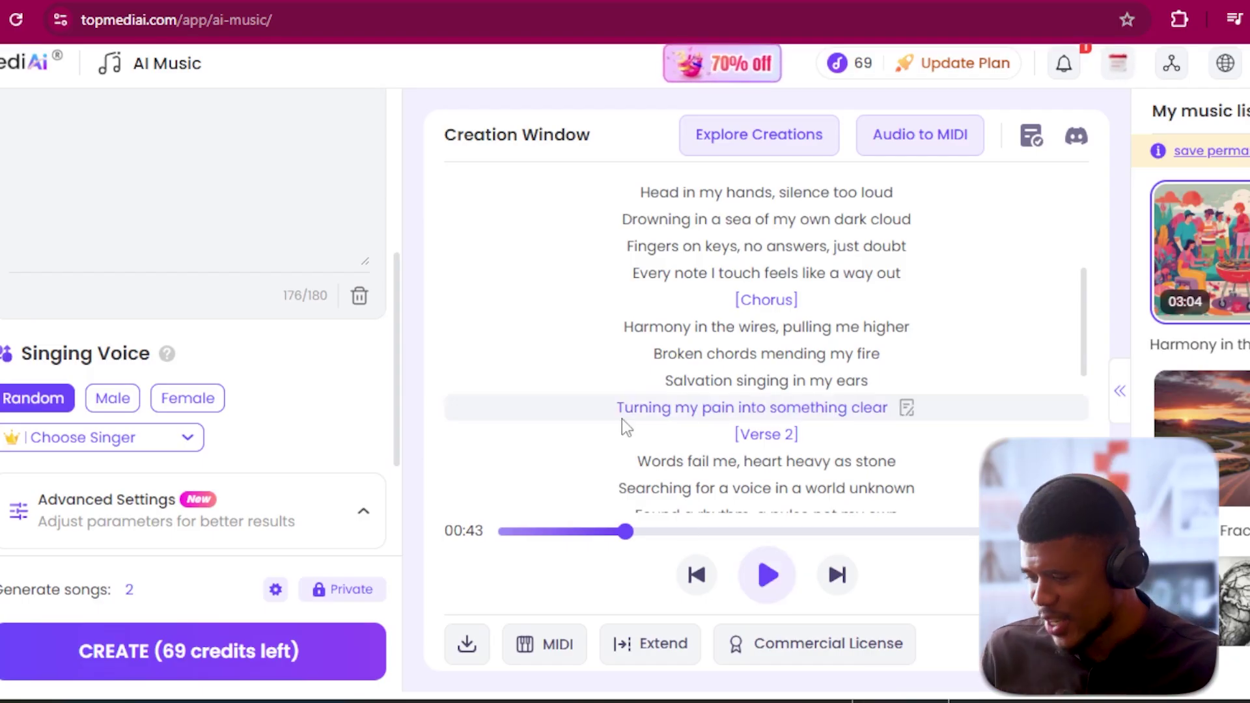
pyautogui.scroll(3, 623, 419)
pyautogui.scroll(3, 303, 375)
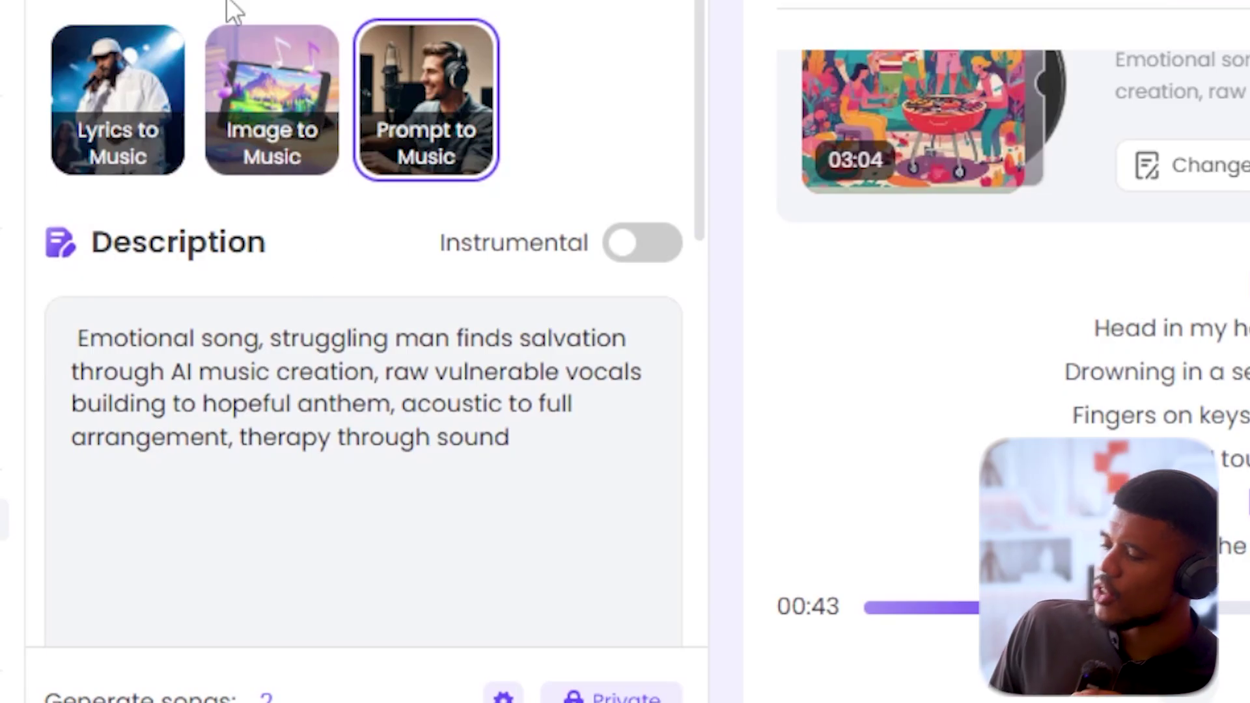
# Step: Upload the anime image in Image to Music mode and generate the 'AI Music' track
pyautogui.click(253, 75)
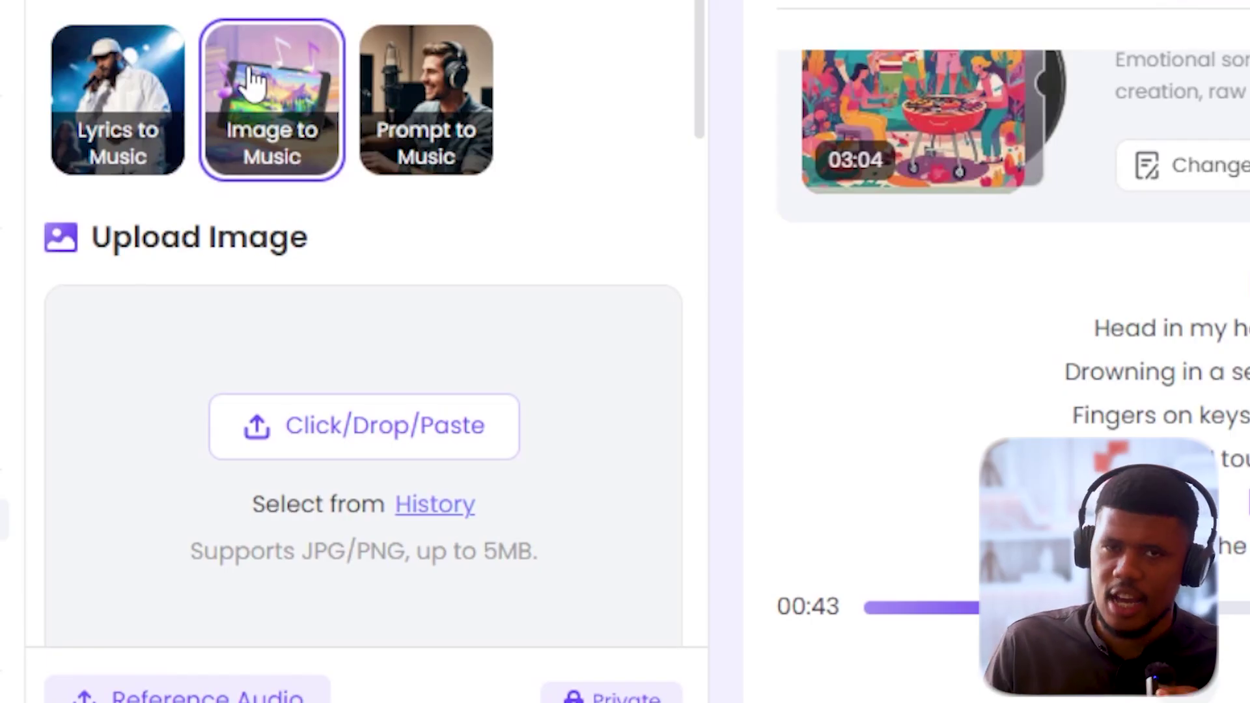
pyautogui.click(358, 435)
pyautogui.doubleClick(447, 139)
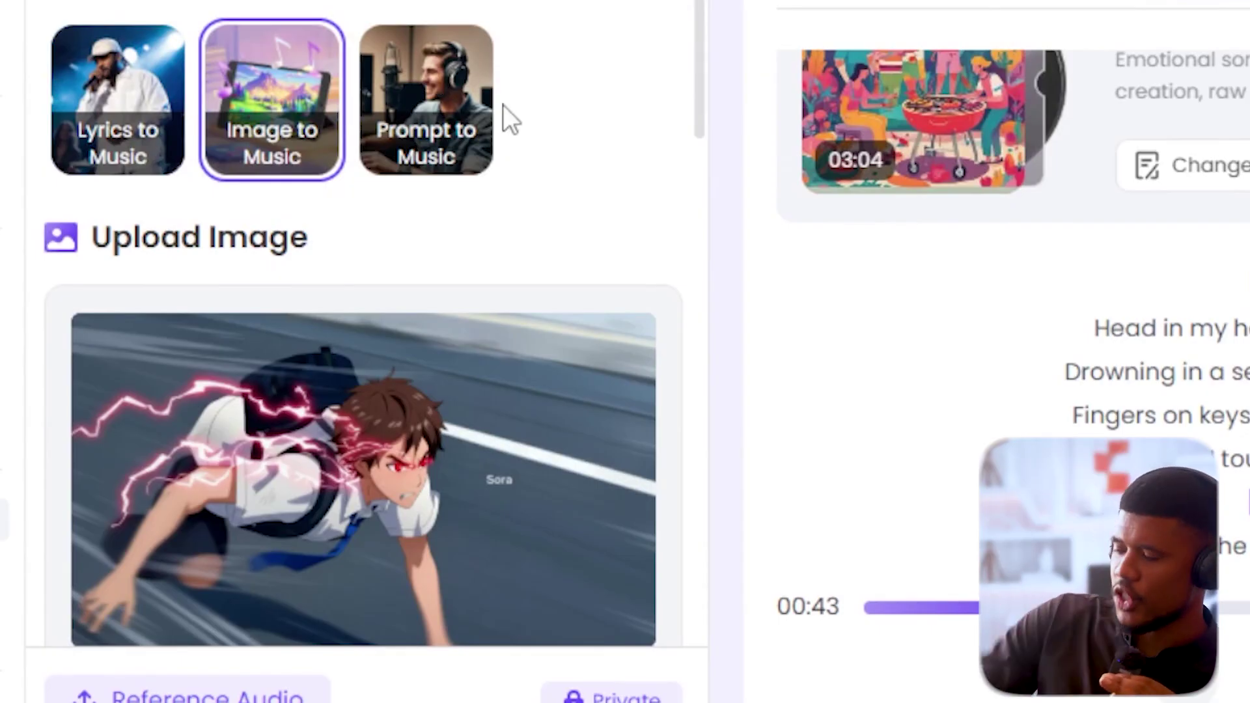
pyautogui.scroll(-9, 505, 117)
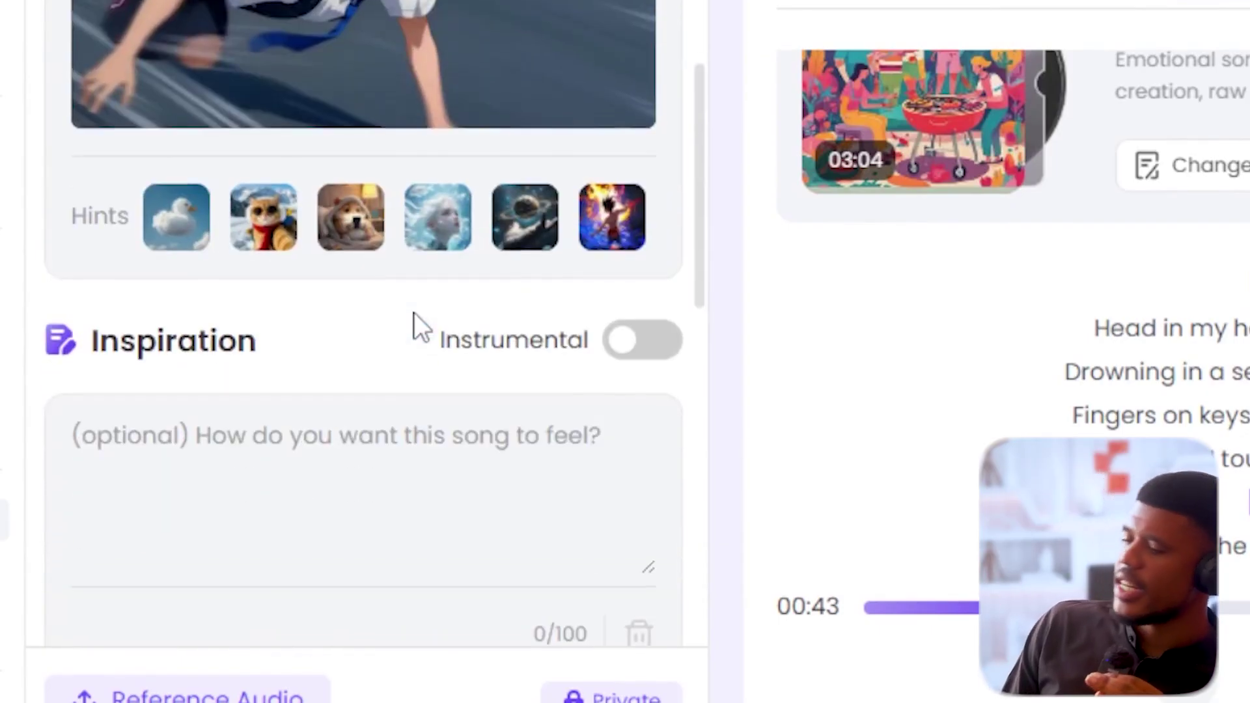
pyautogui.scroll(-4, 416, 313)
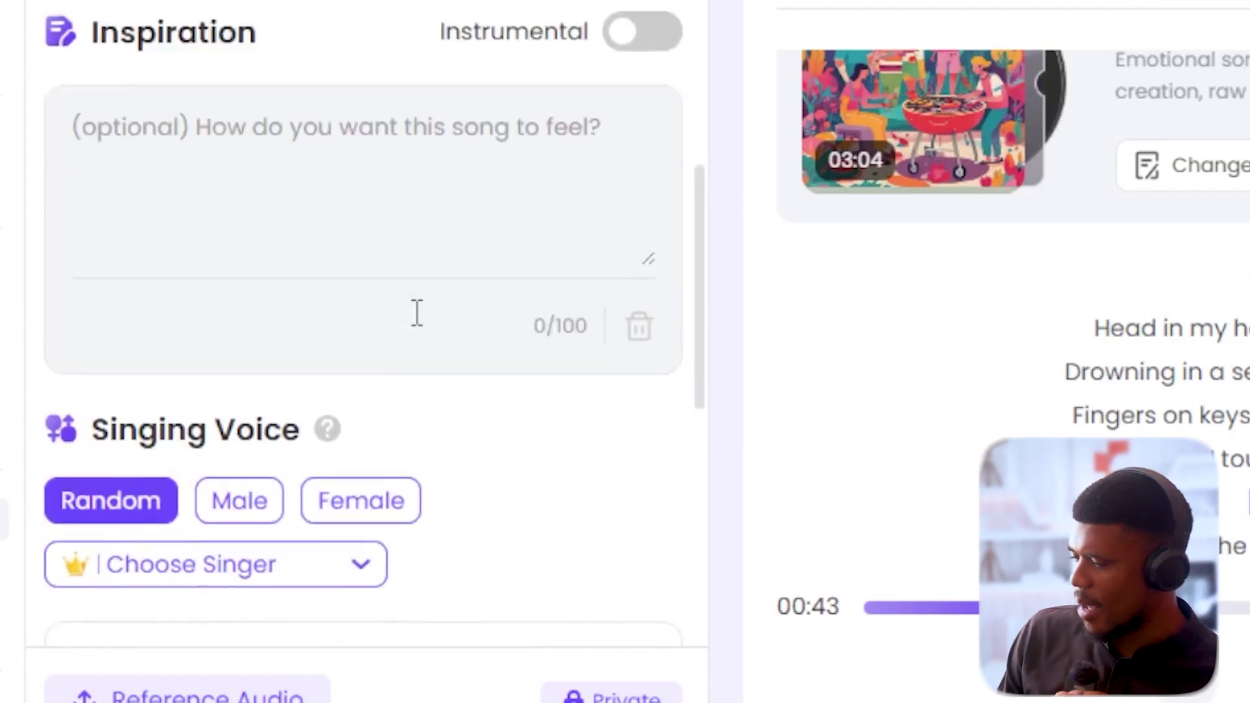
pyautogui.scroll(7, 415, 313)
pyautogui.moveTo(419, 326)
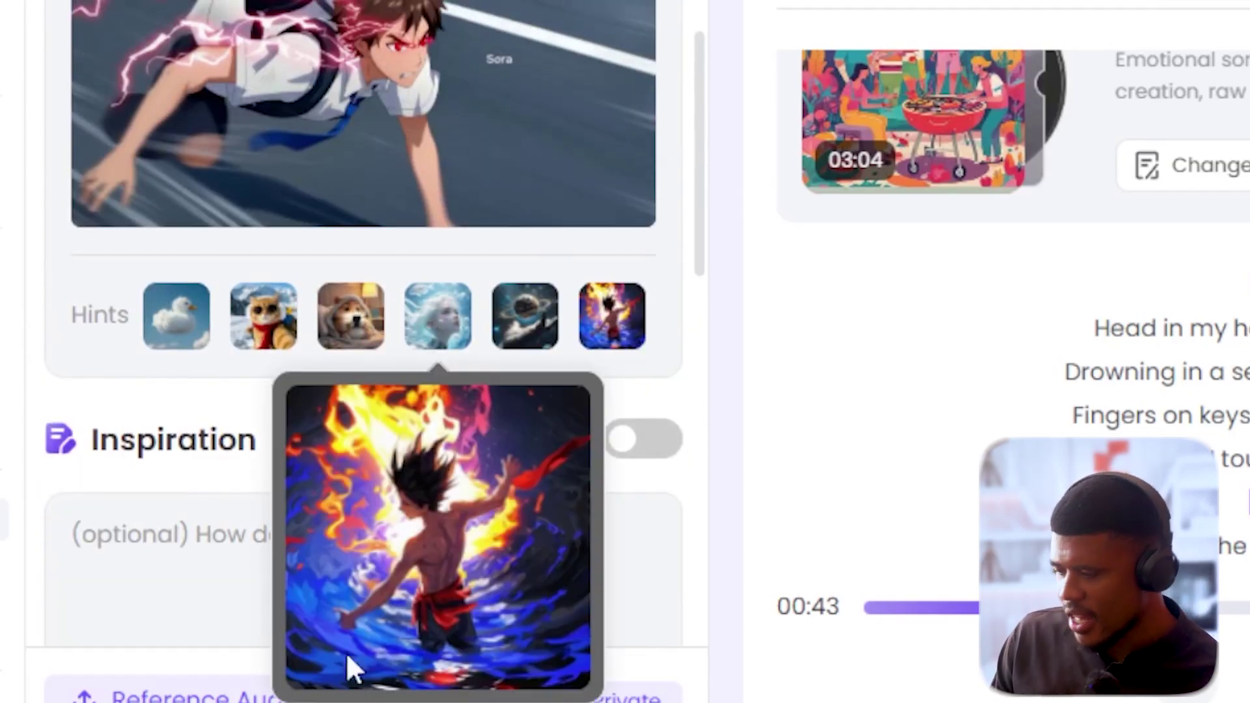
pyautogui.scroll(-5, 163, 546)
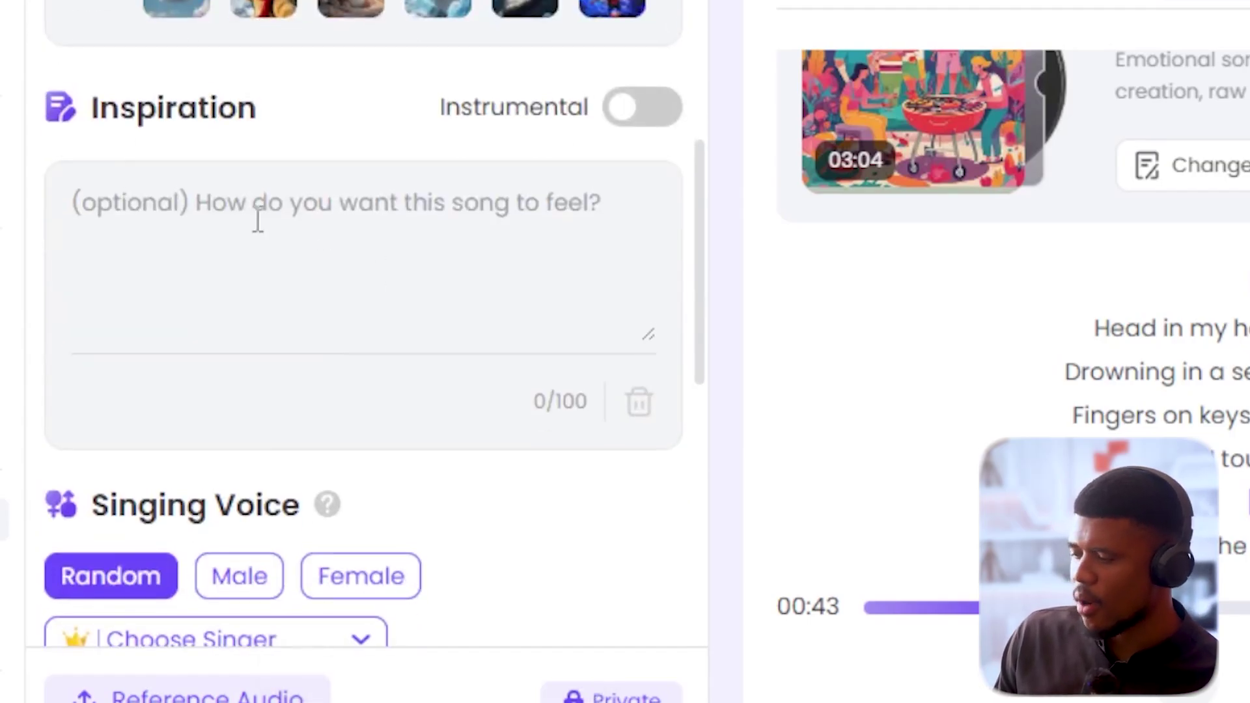
pyautogui.scroll(-4, 358, 215)
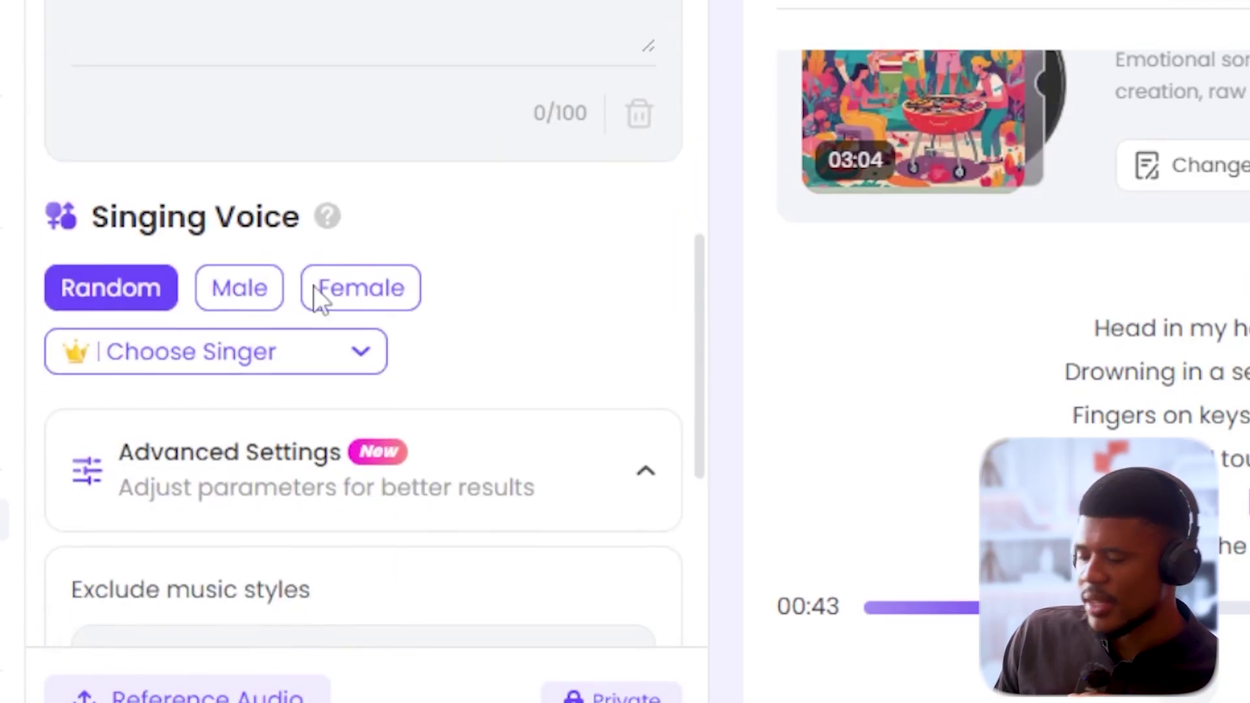
pyautogui.scroll(-6, 273, 394)
pyautogui.scroll(-1, 273, 395)
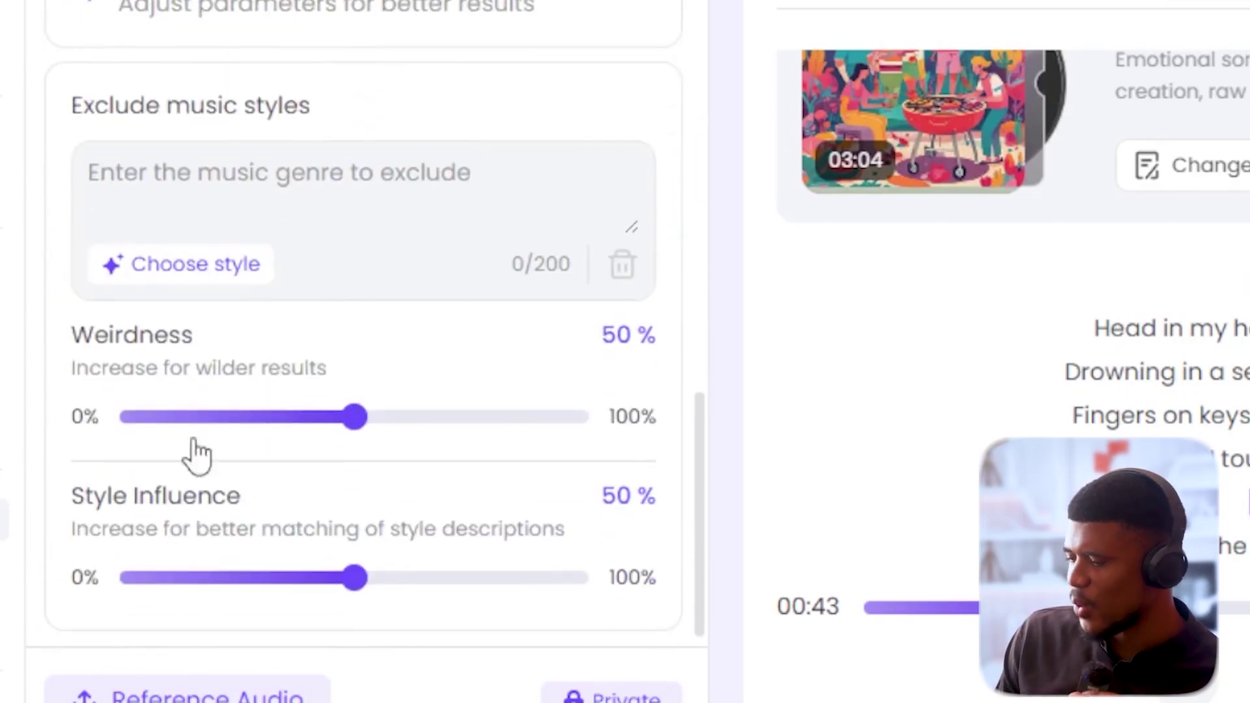
pyautogui.scroll(-1, 271, 399)
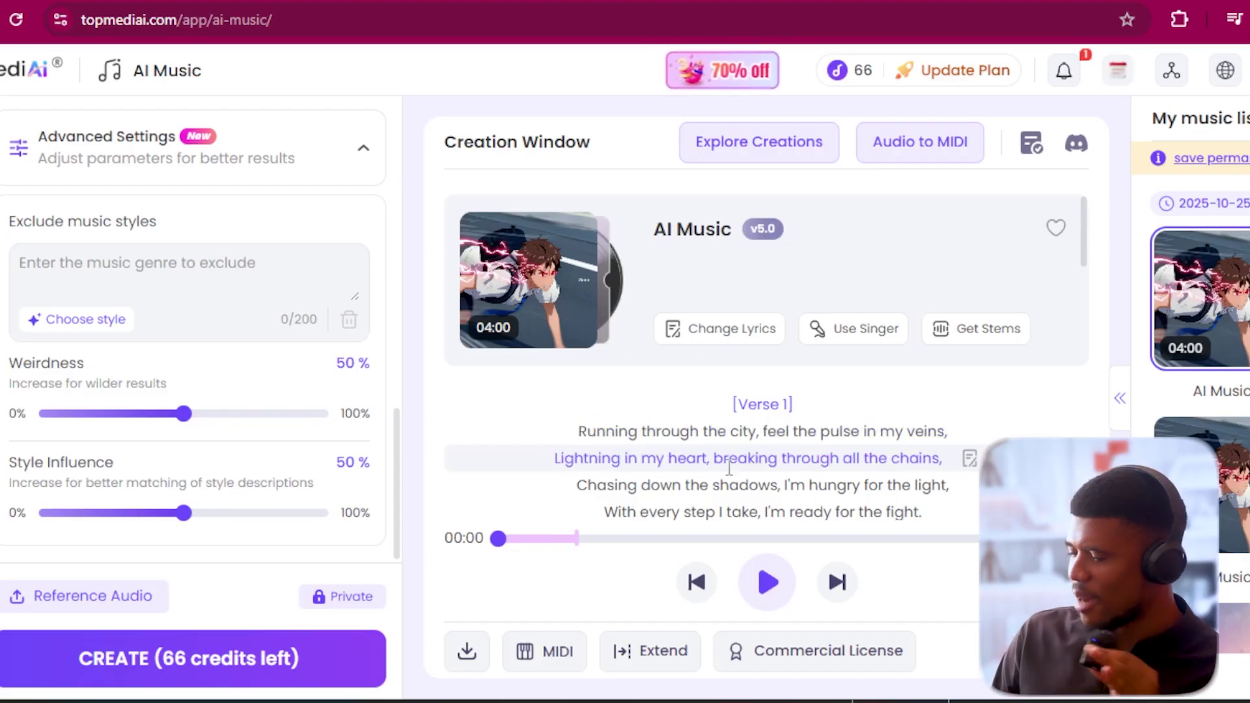
# Step: Play the anime-image 'AI Music' track through its chorus and pause at 0:57
pyautogui.click(769, 591)
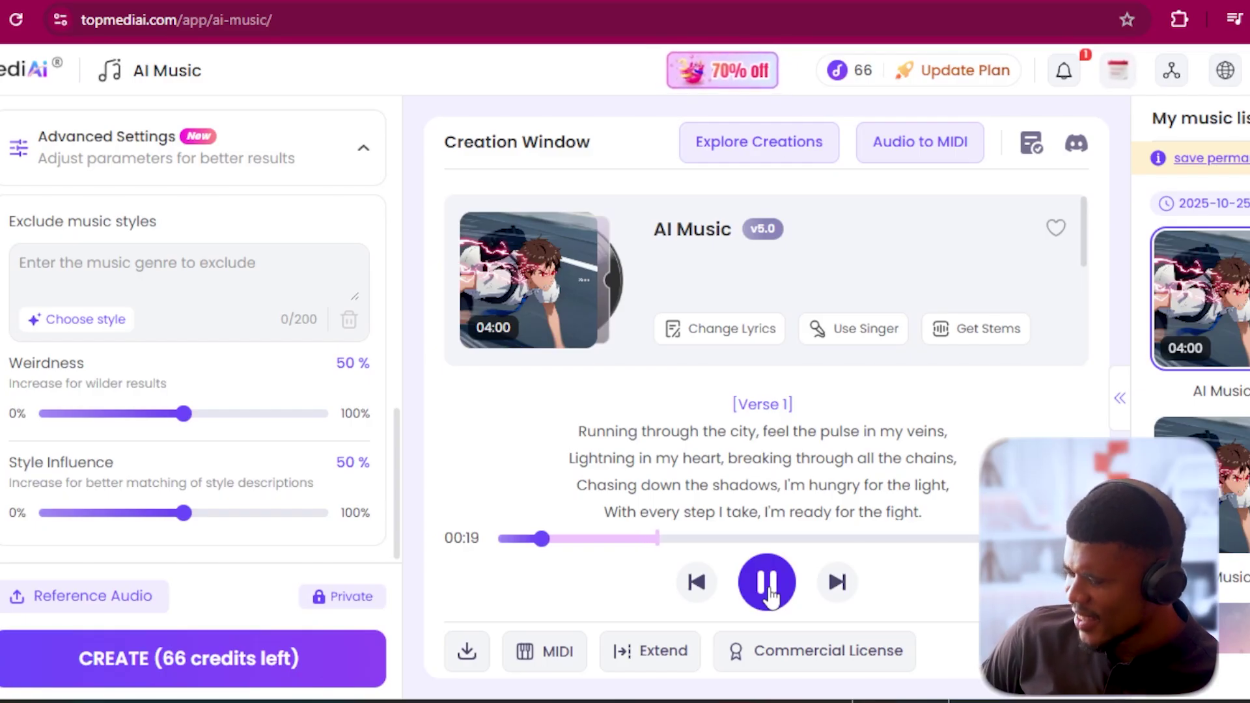
pyautogui.moveTo(510, 292)
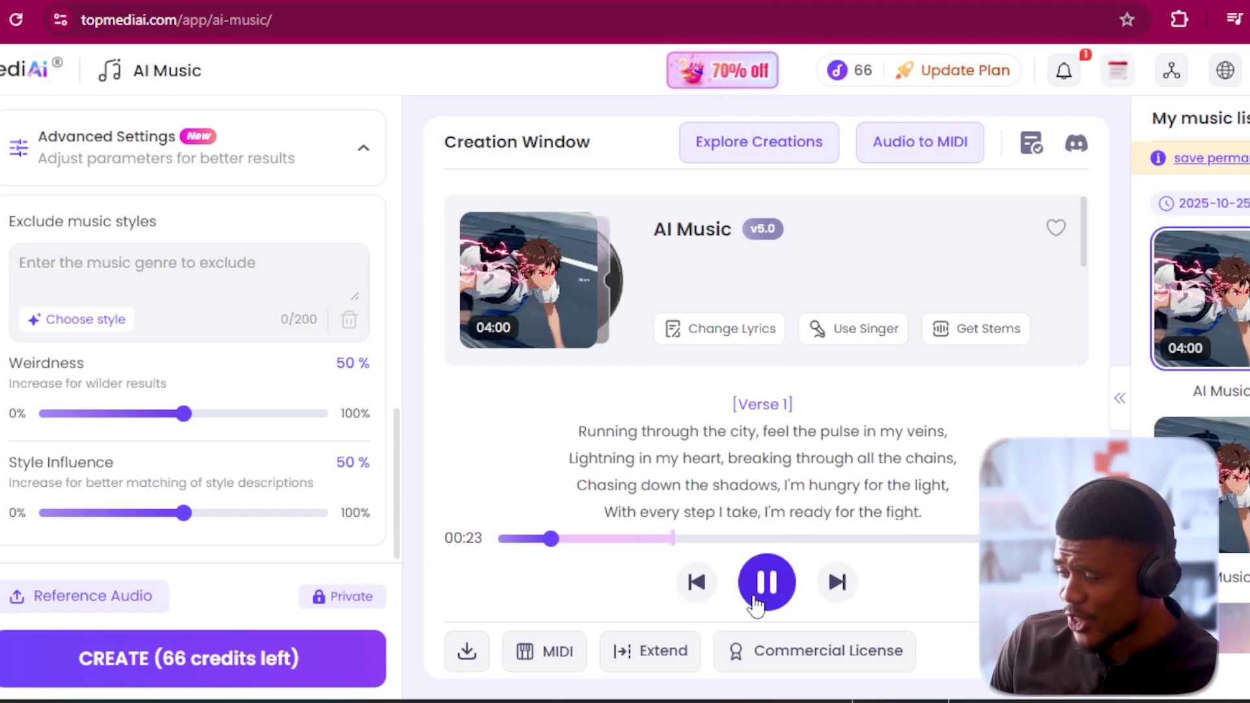
pyautogui.moveTo(611, 423)
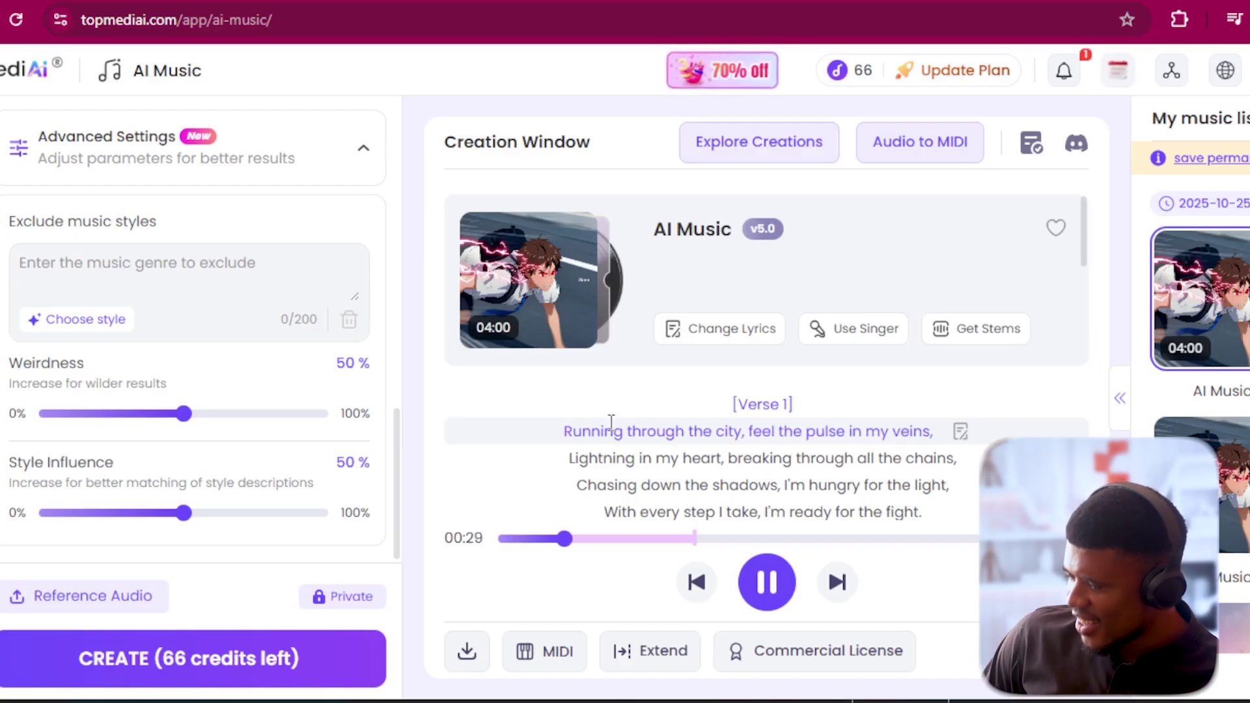
pyautogui.scroll(-2, 612, 422)
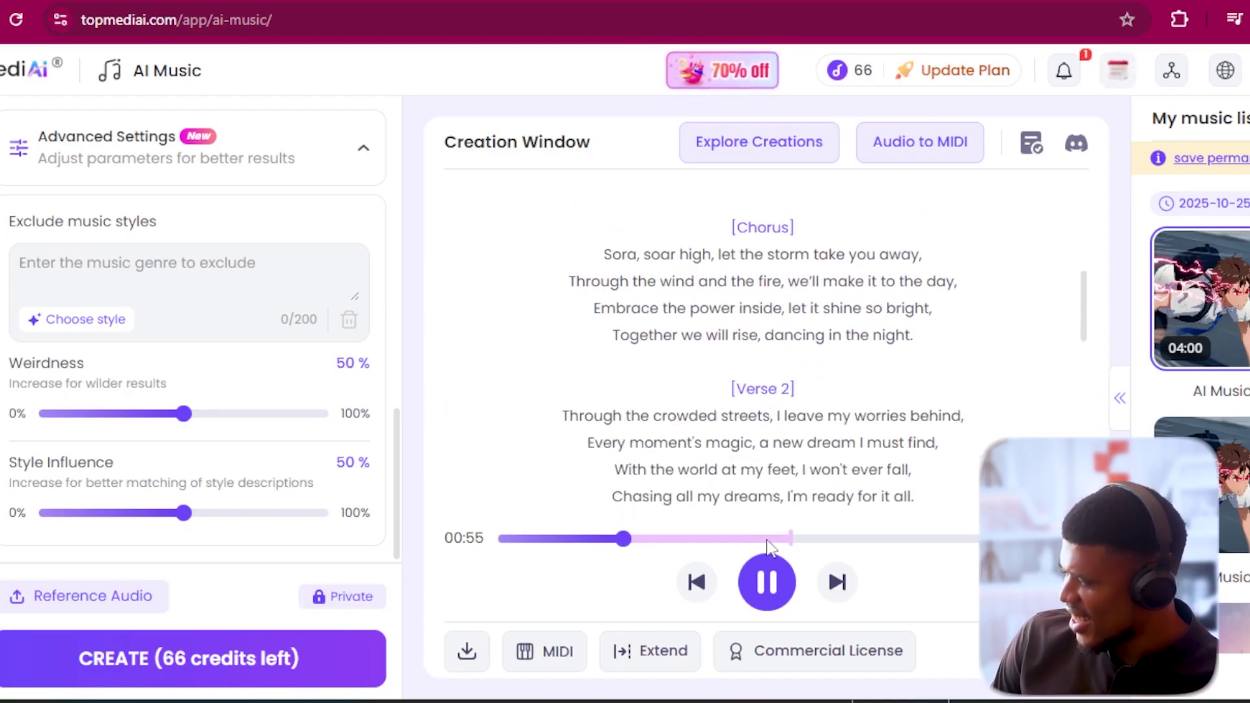
pyautogui.click(766, 584)
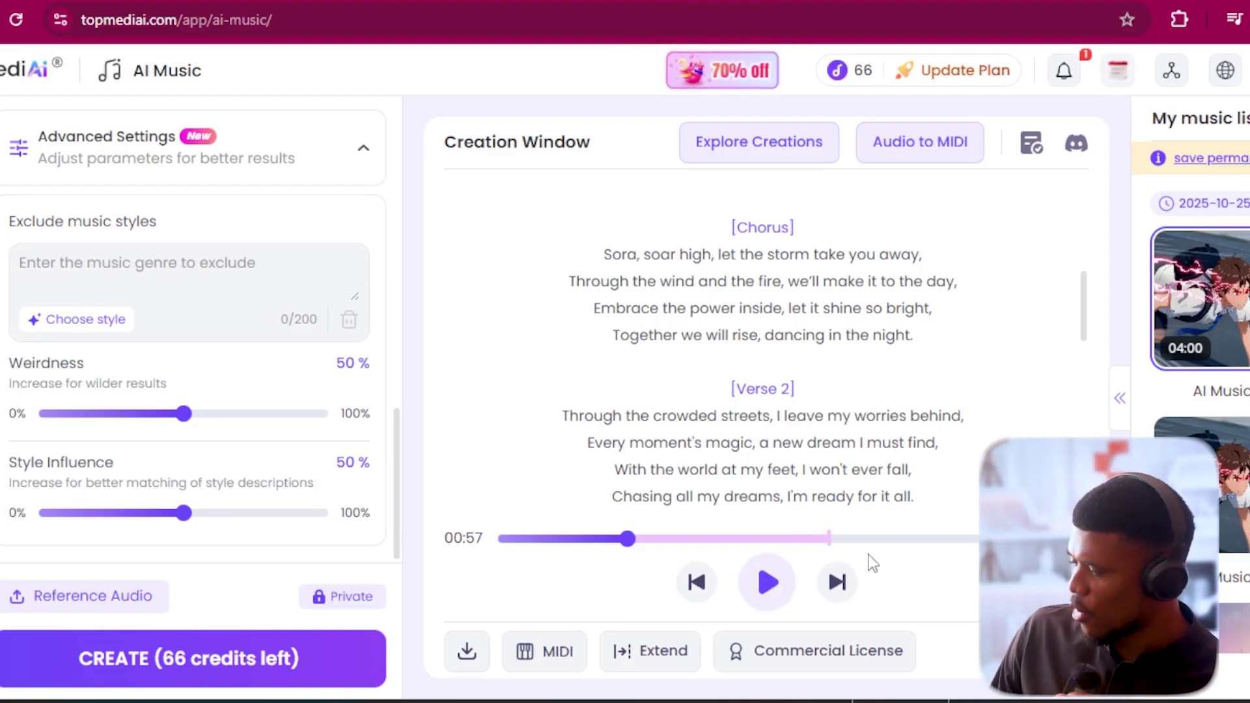
pyautogui.scroll(4, 864, 404)
pyautogui.scroll(1, 864, 404)
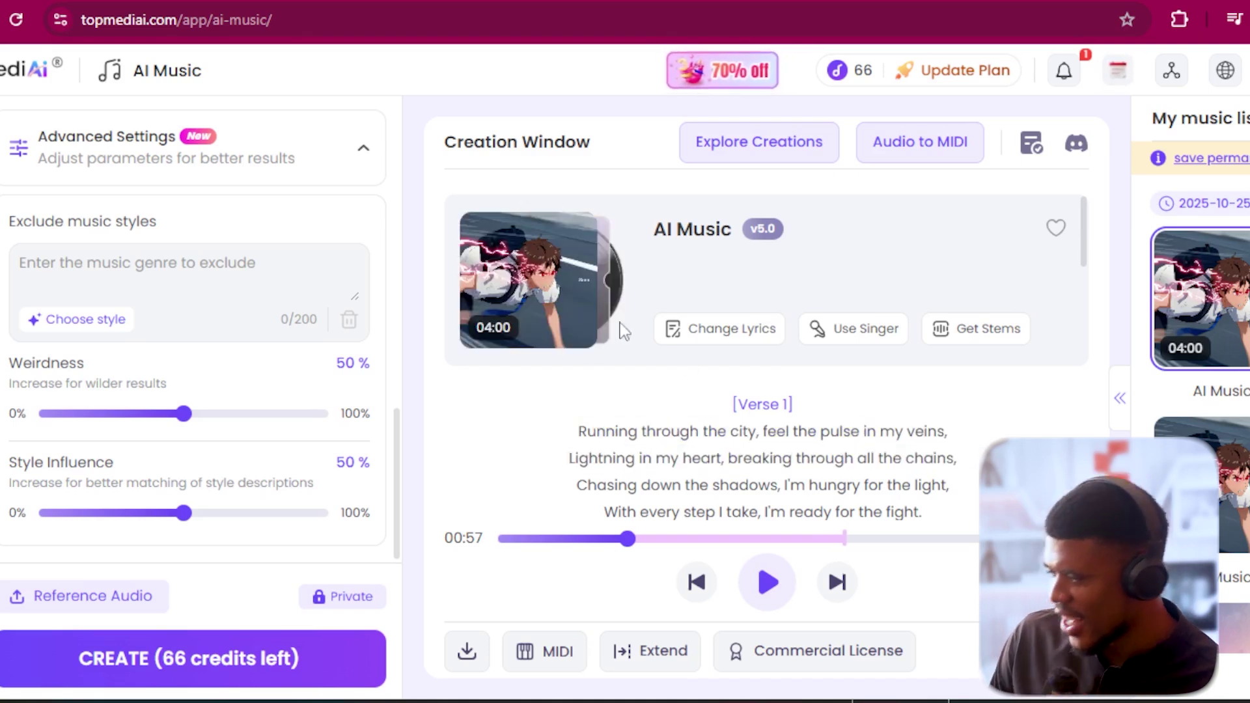
# Step: Preview the uploaded anime image full size, then switch to Lyrics to Music mode
pyautogui.scroll(8, 273, 312)
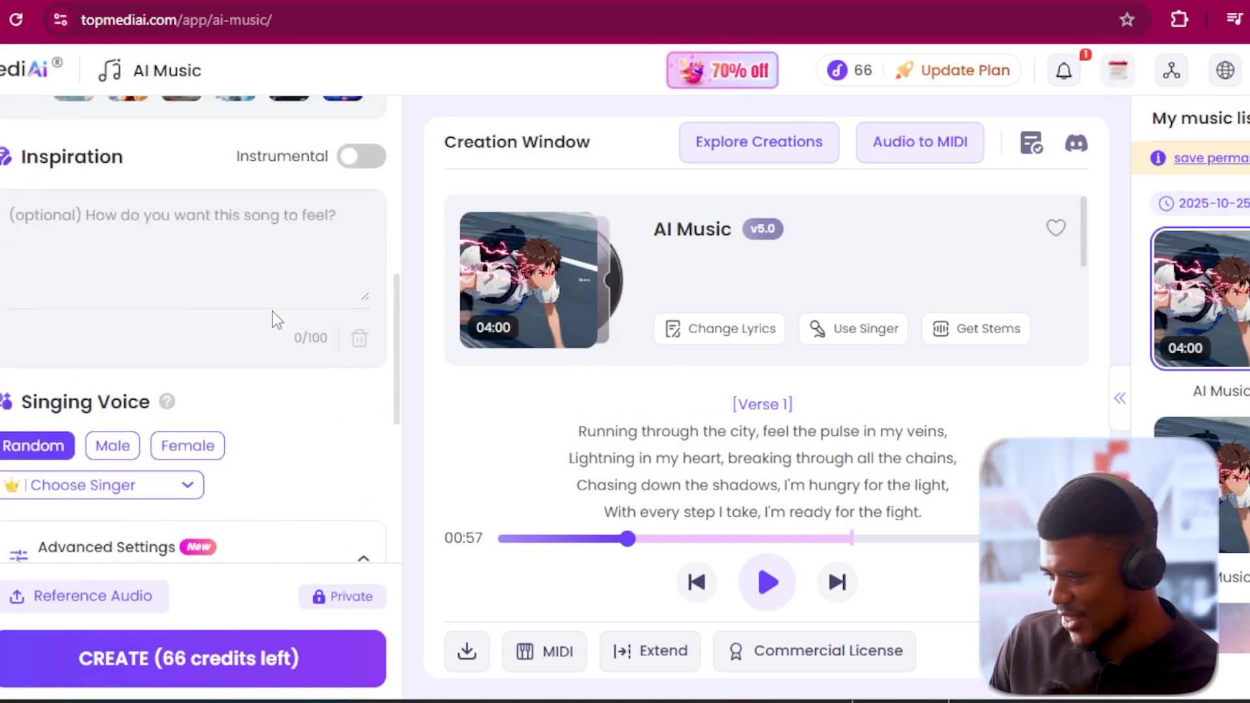
pyautogui.scroll(5, 272, 311)
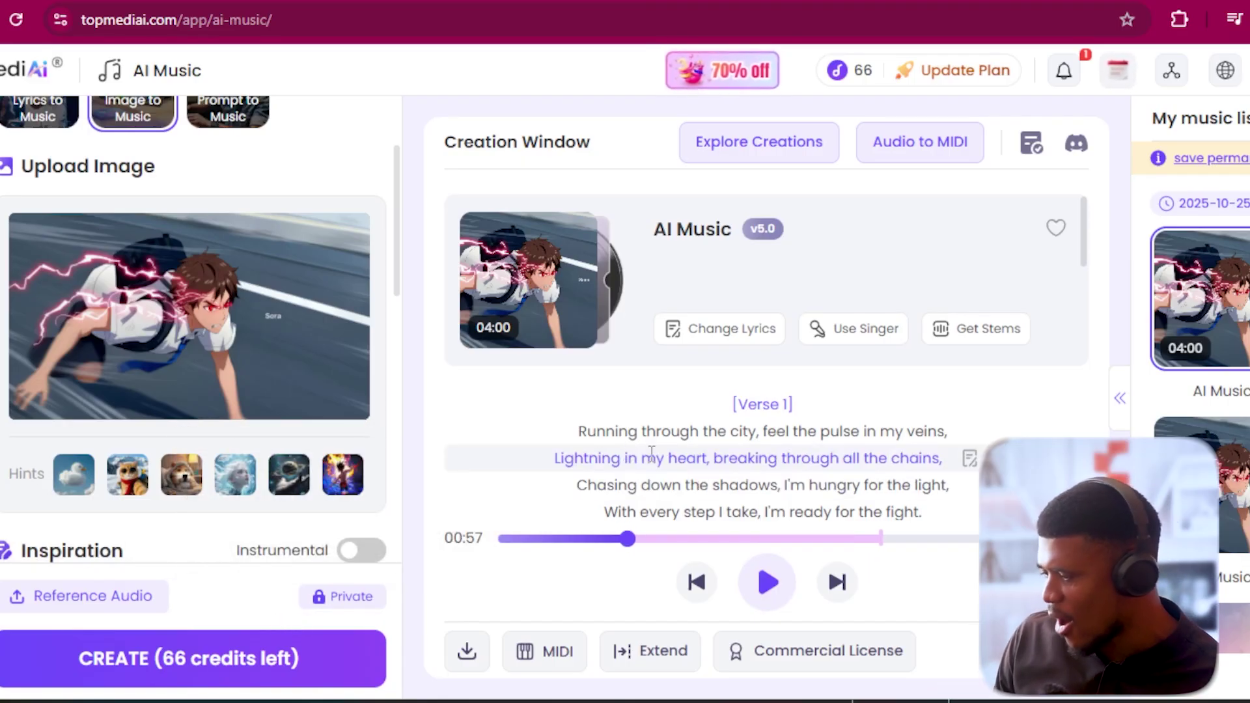
pyautogui.moveTo(181, 338)
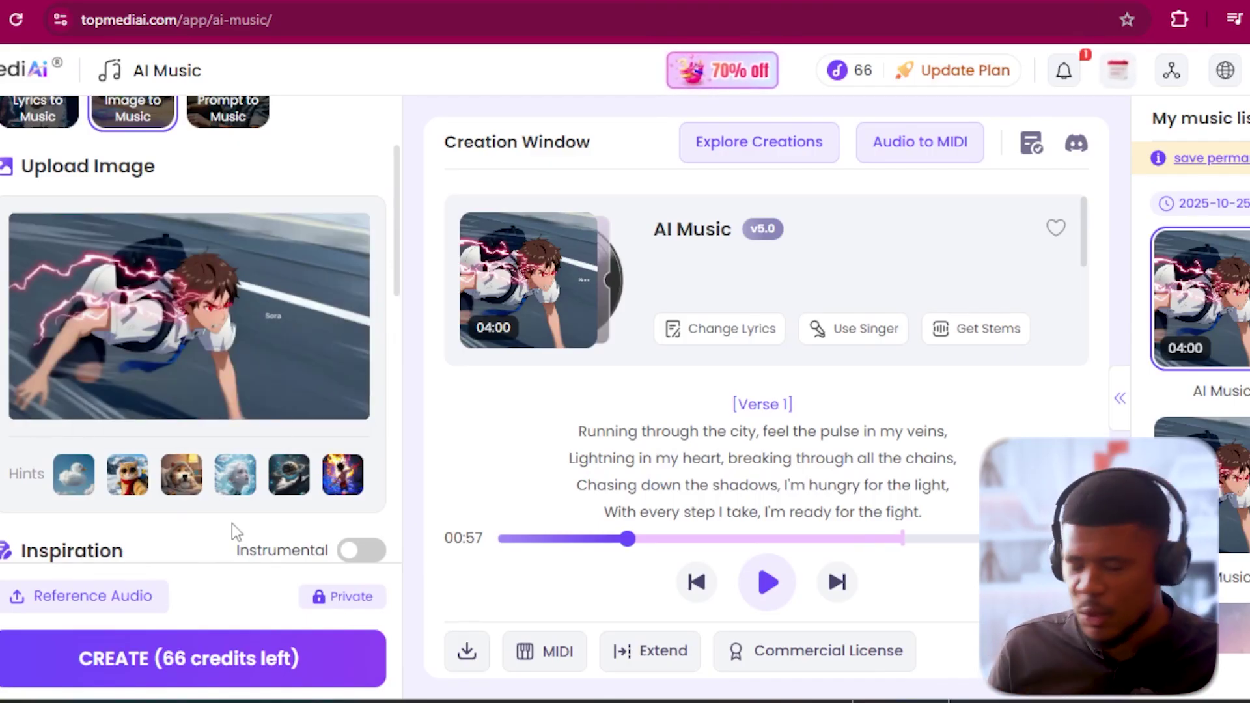
pyautogui.scroll(-5, 755, 335)
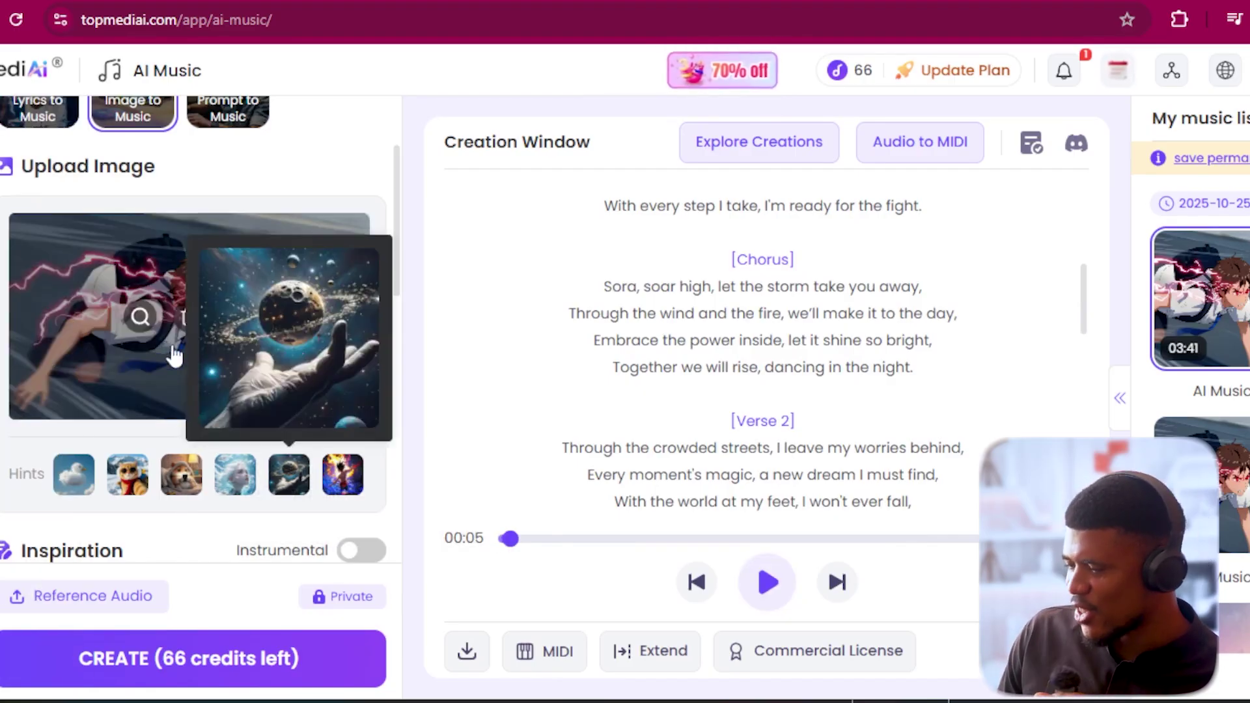
pyautogui.click(156, 321)
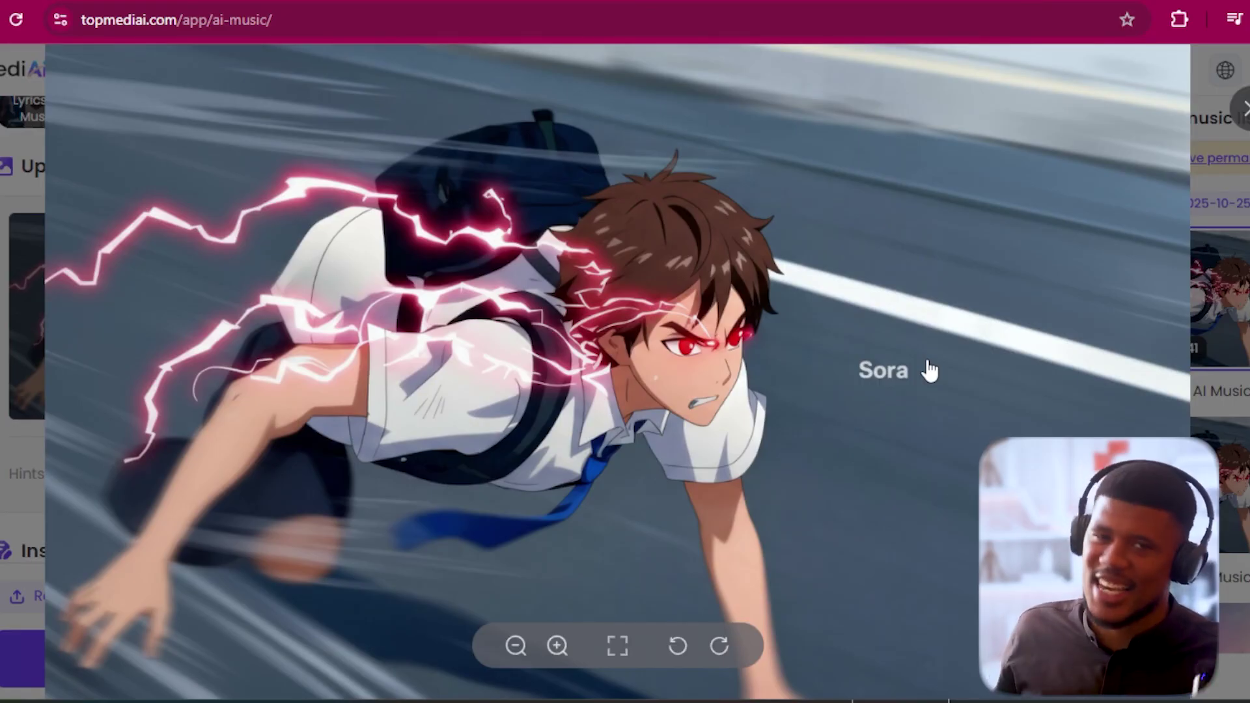
pyautogui.press('Escape')
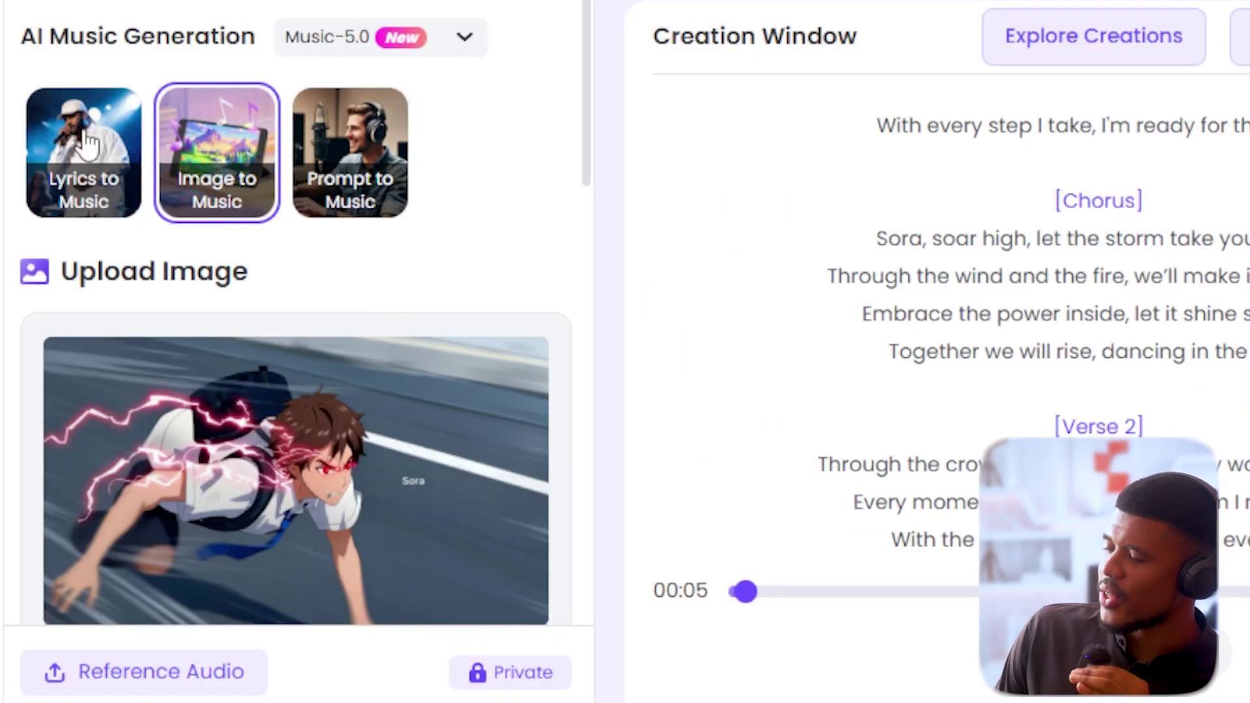
pyautogui.click(41, 208)
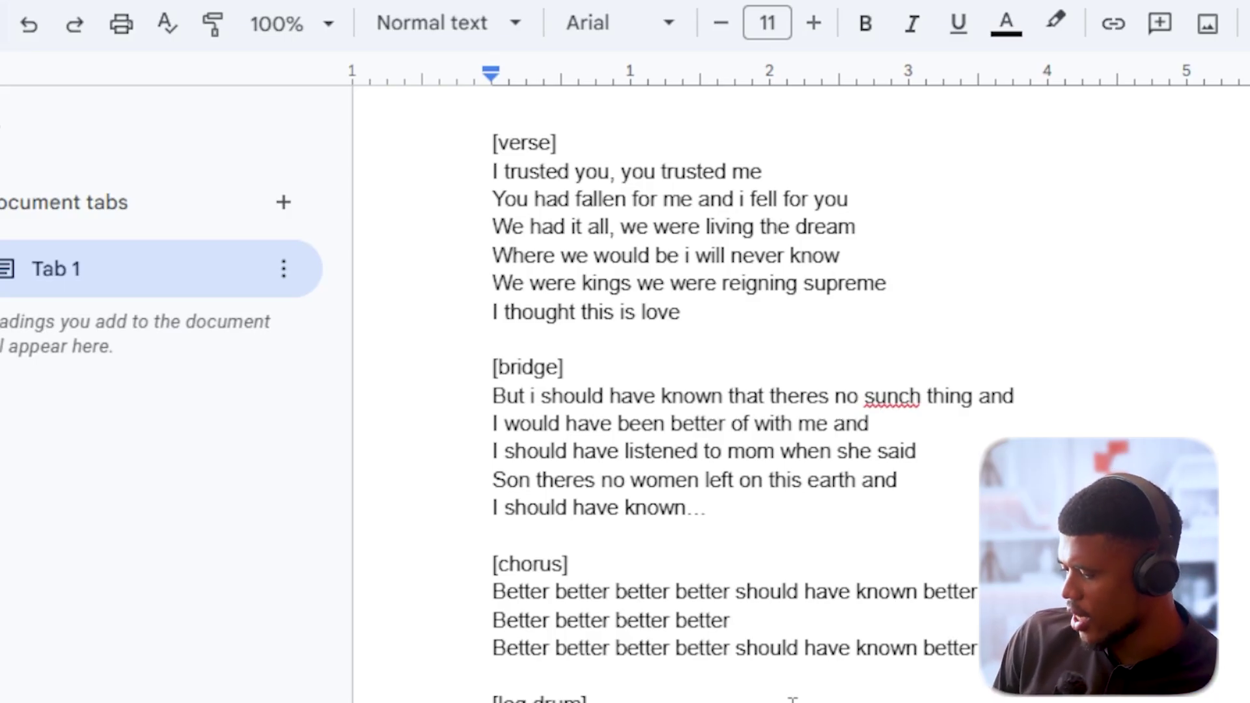
# Step: Select and copy the lyrics from [verse] through [log drum] in the Google Doc
pyautogui.moveTo(716, 697); pyautogui.dragTo(465, 135)
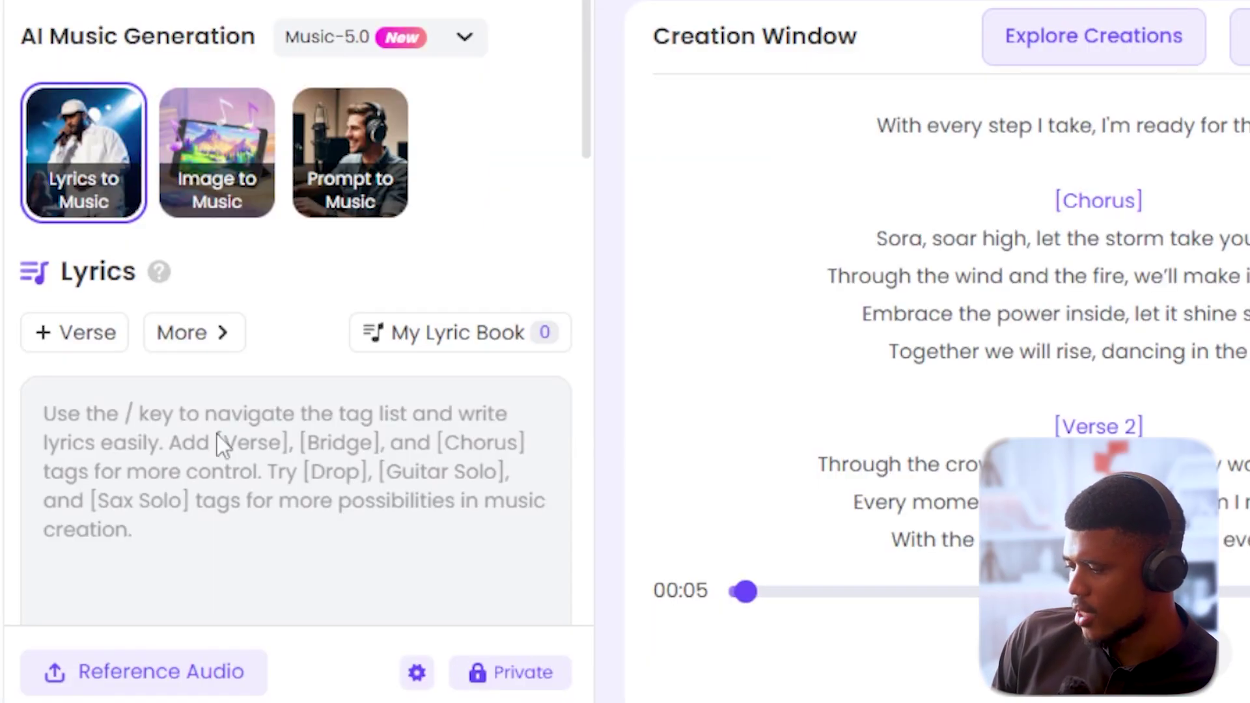
# Step: Paste the [verse], [bridge], [chorus] and [log drum] lyrics into the Lyrics box and review them
pyautogui.click(189, 439)
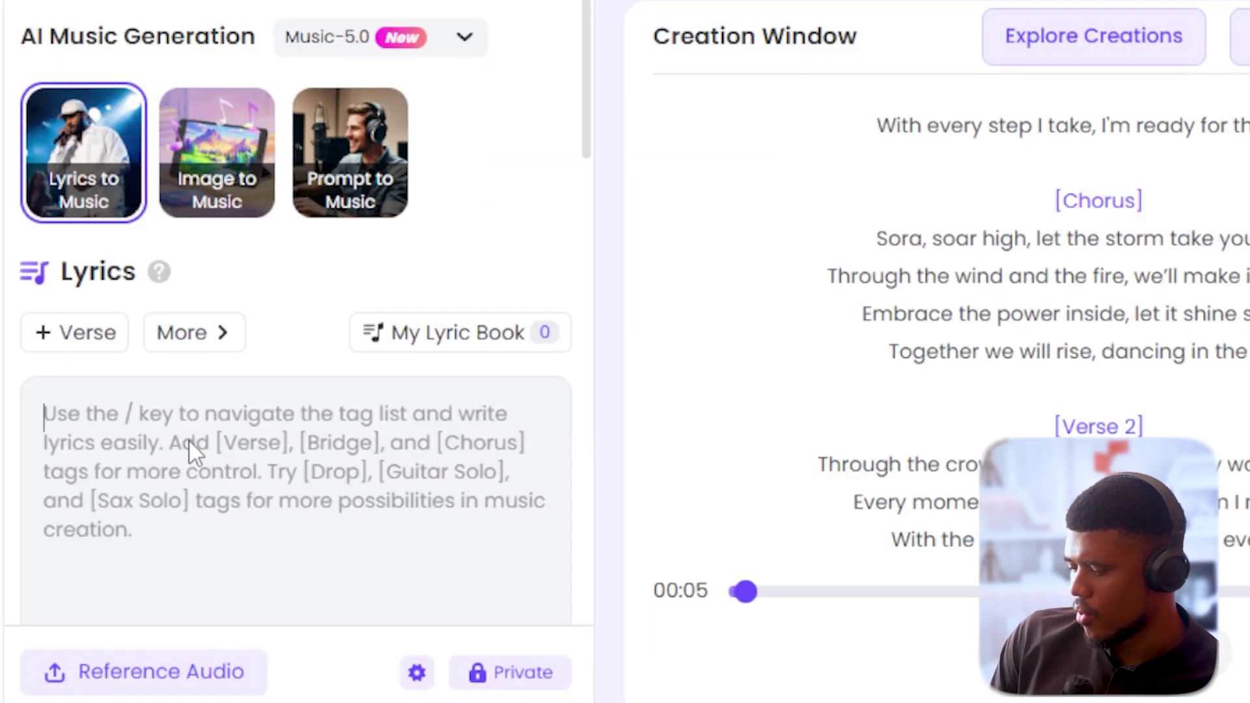
pyautogui.hotkey('ctrl', 'v')
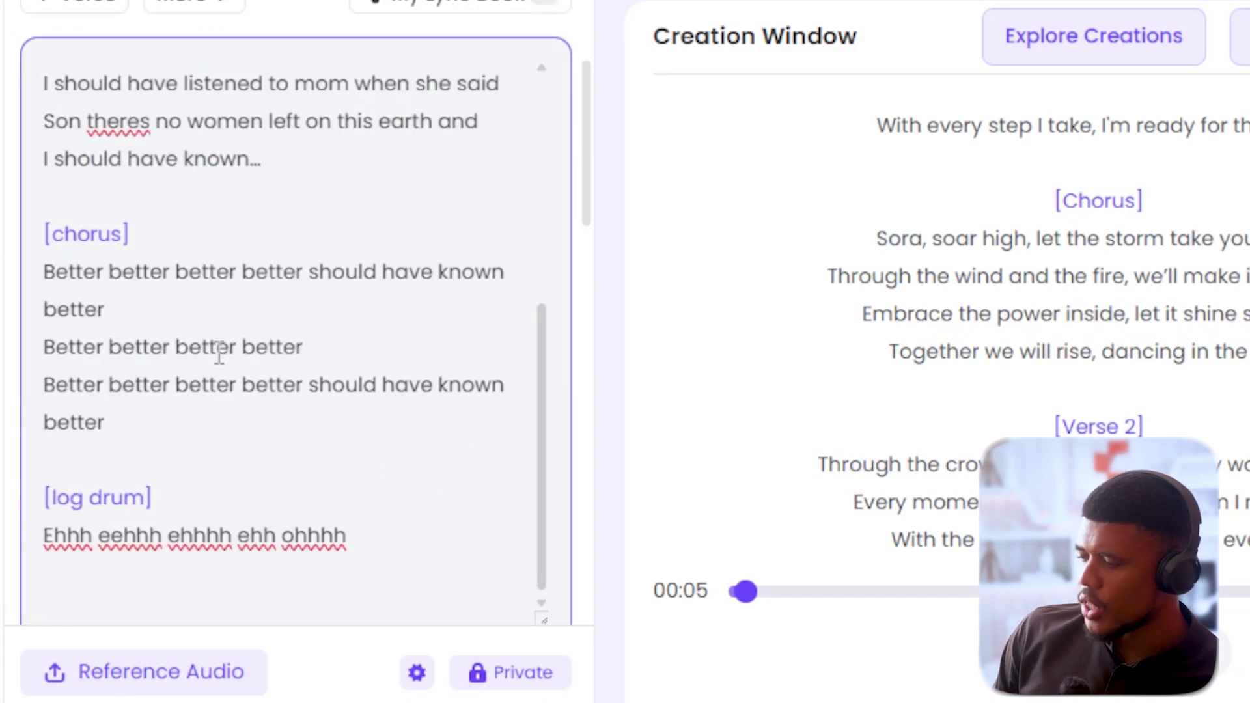
pyautogui.scroll(6, 219, 353)
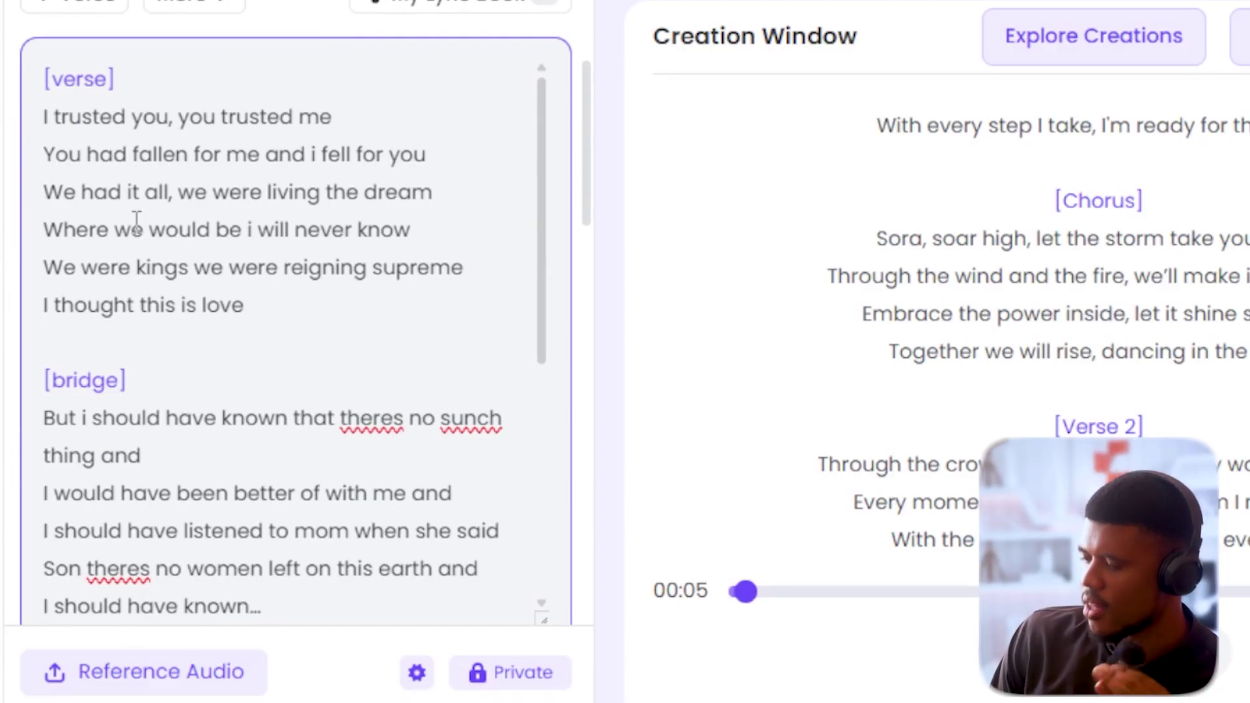
pyautogui.scroll(-4, 119, 342)
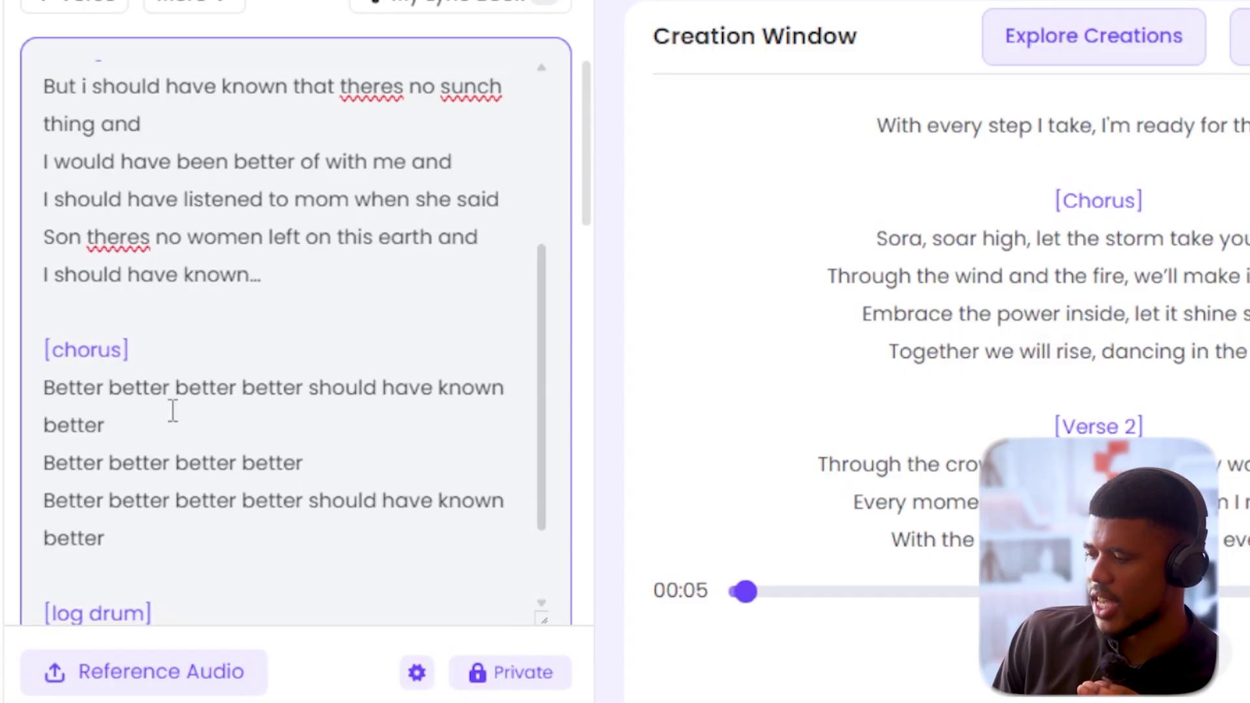
pyautogui.scroll(4, 173, 410)
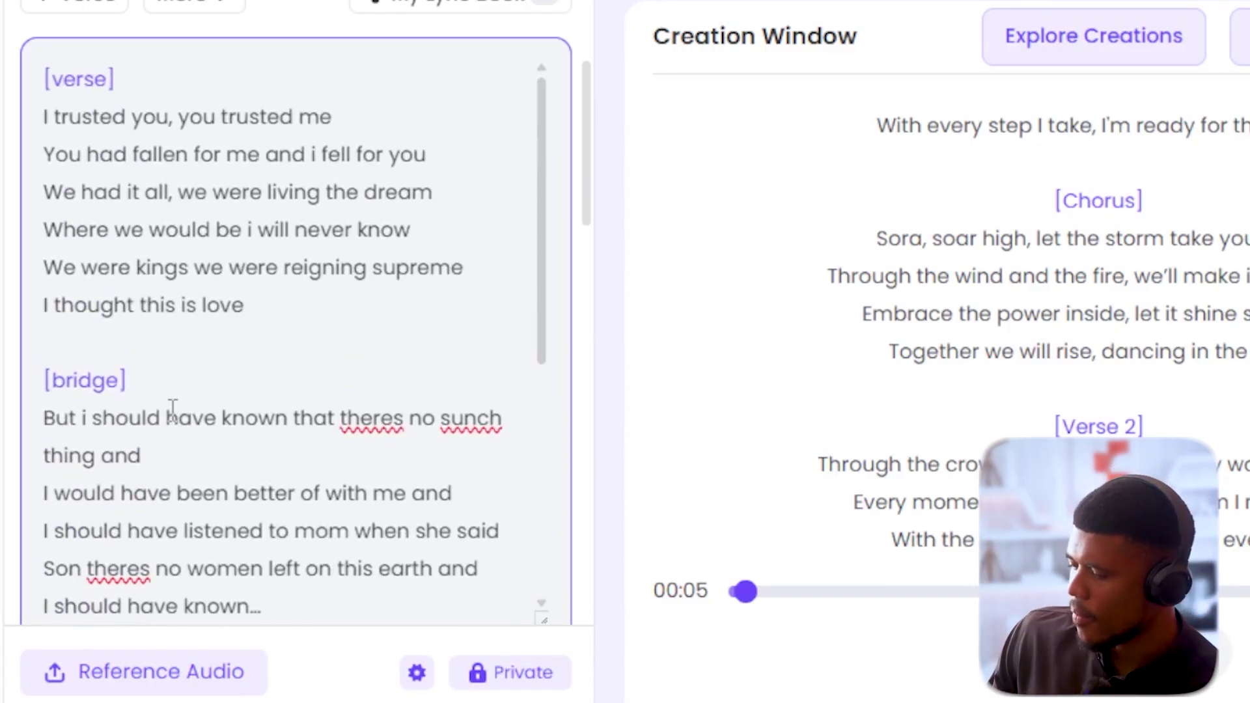
pyautogui.scroll(-10, 174, 411)
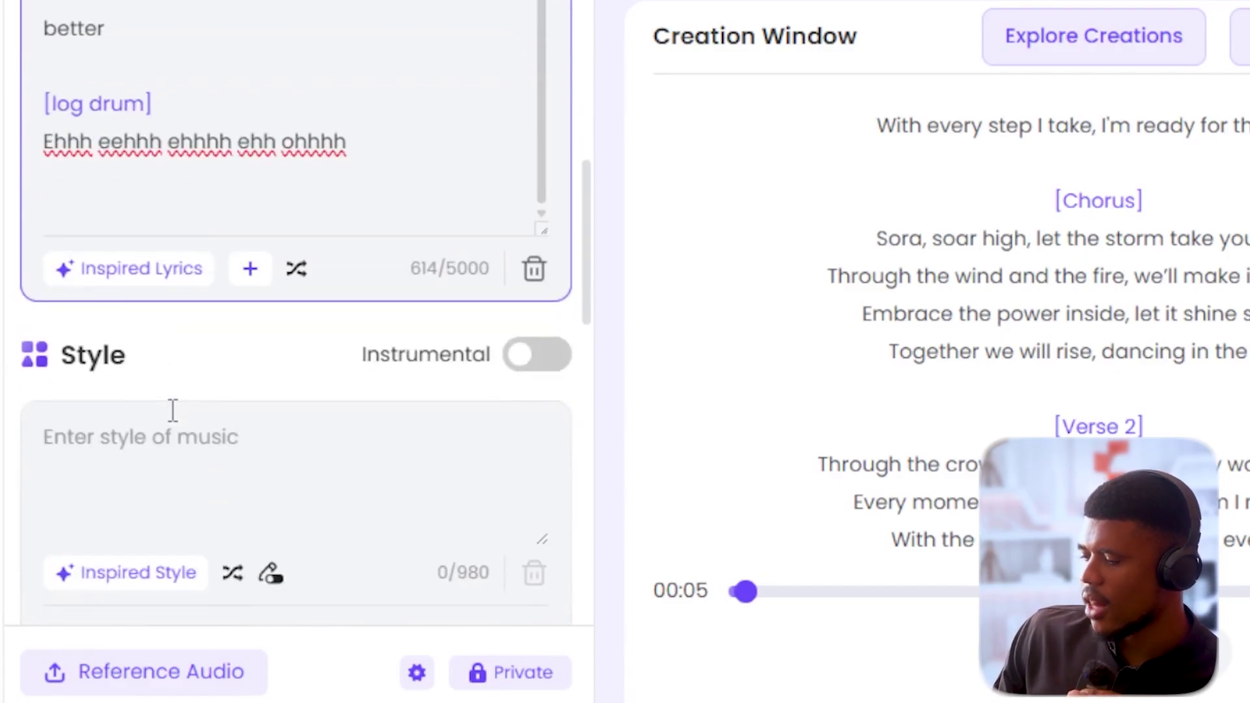
# Step: Enter 'AMAPIANO,LOG DRUM,HOUSE' as the song's music style
pyautogui.click(170, 446)
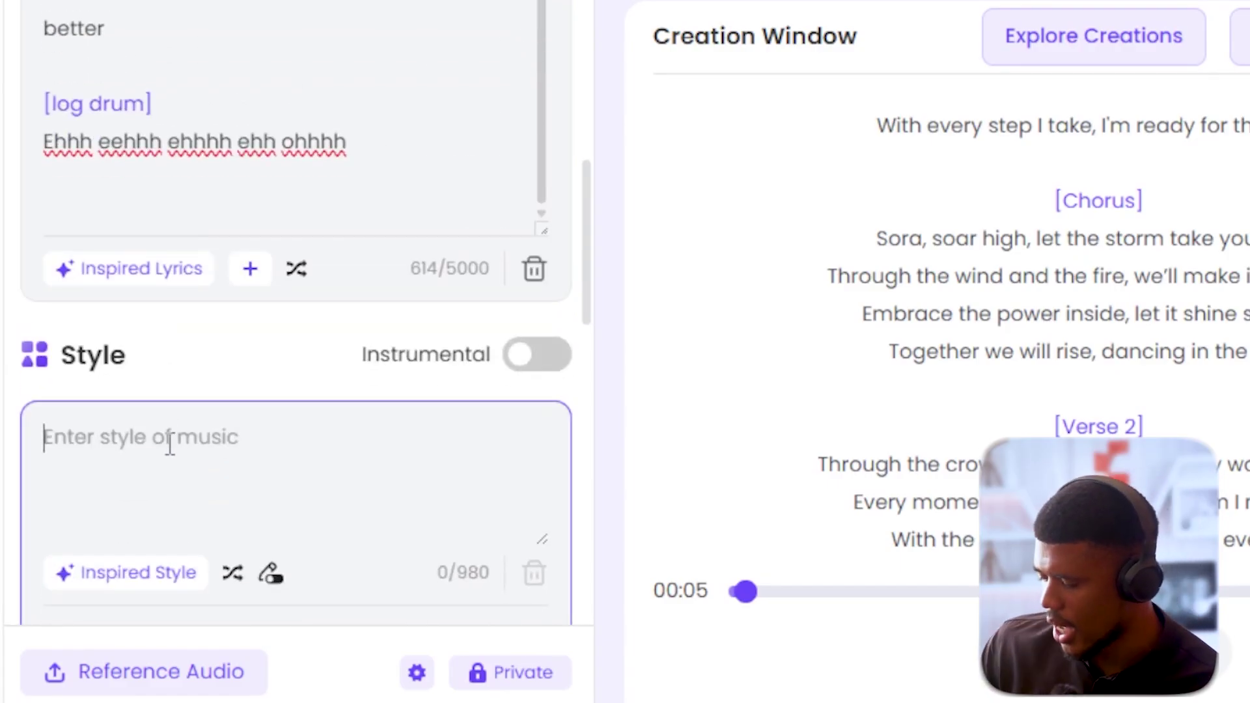
pyautogui.write('AMAPI')
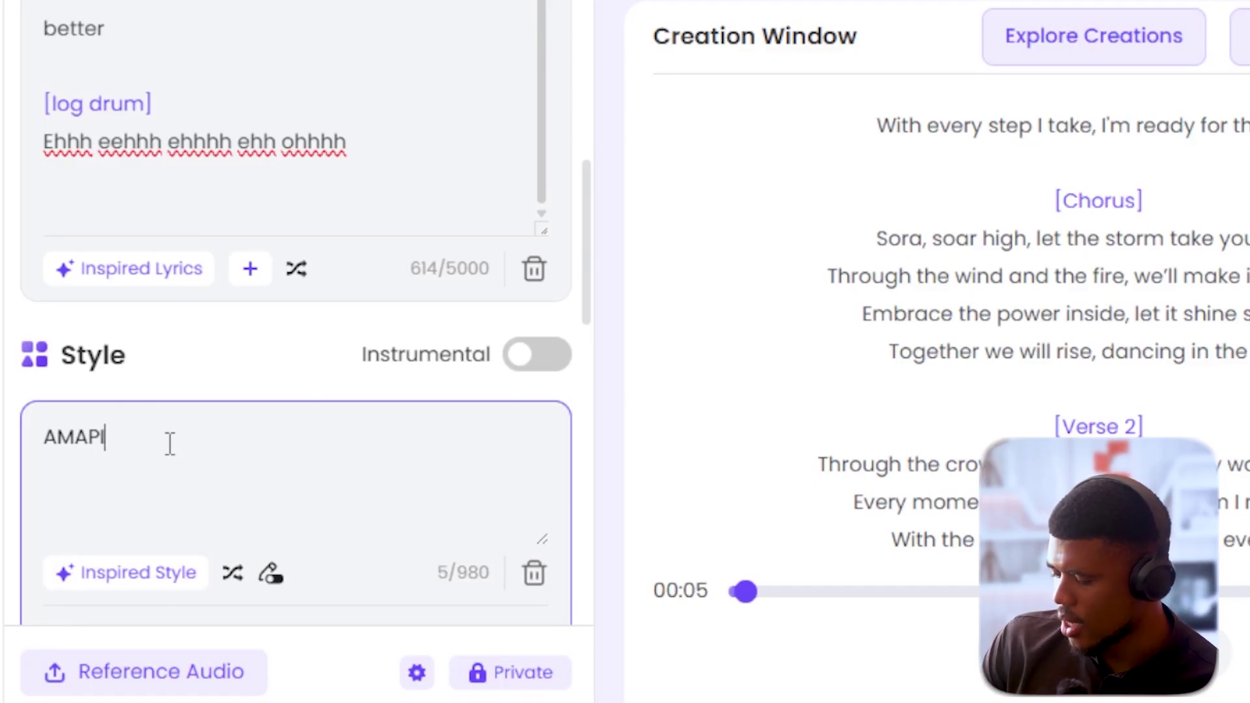
pyautogui.write('ANO')
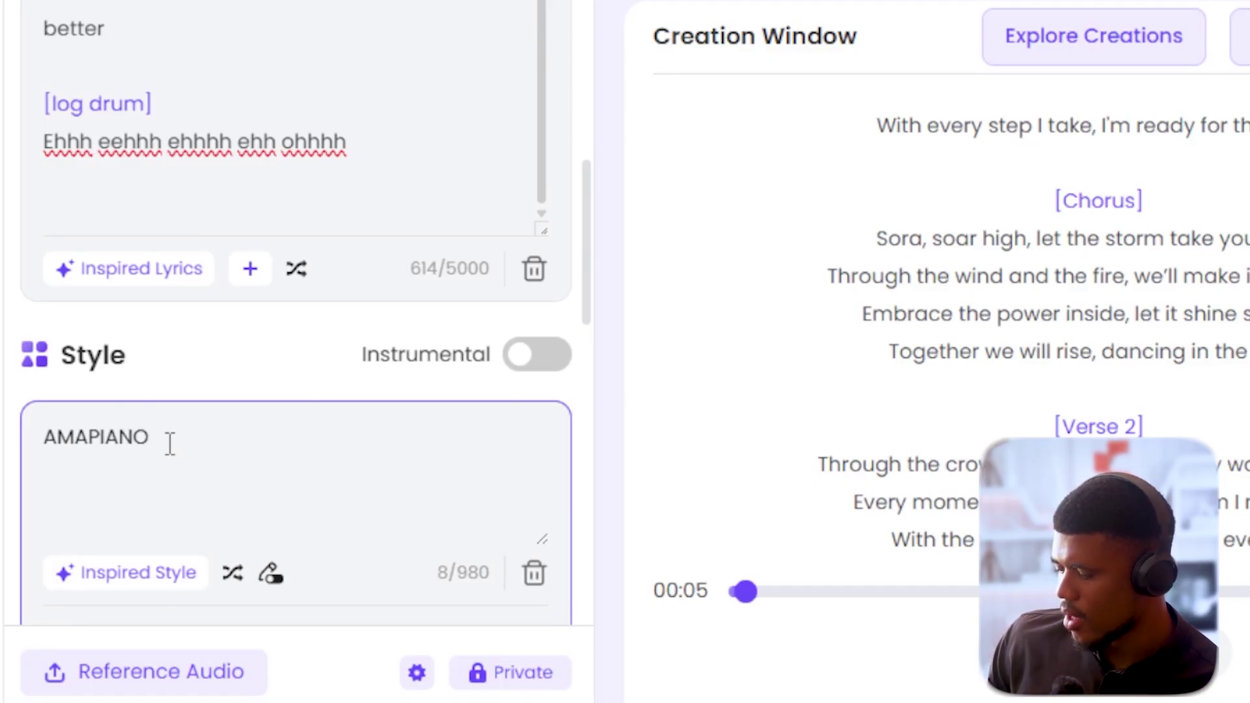
pyautogui.write(',')
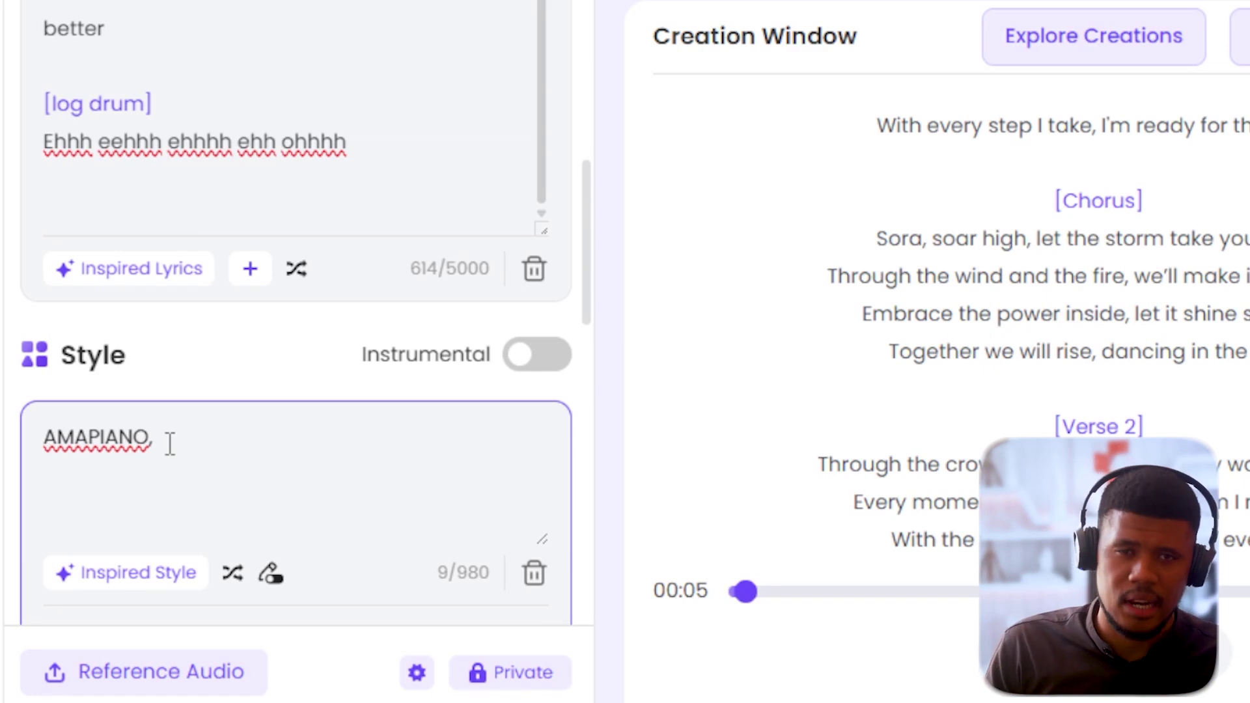
pyautogui.write('LOG DRUM')
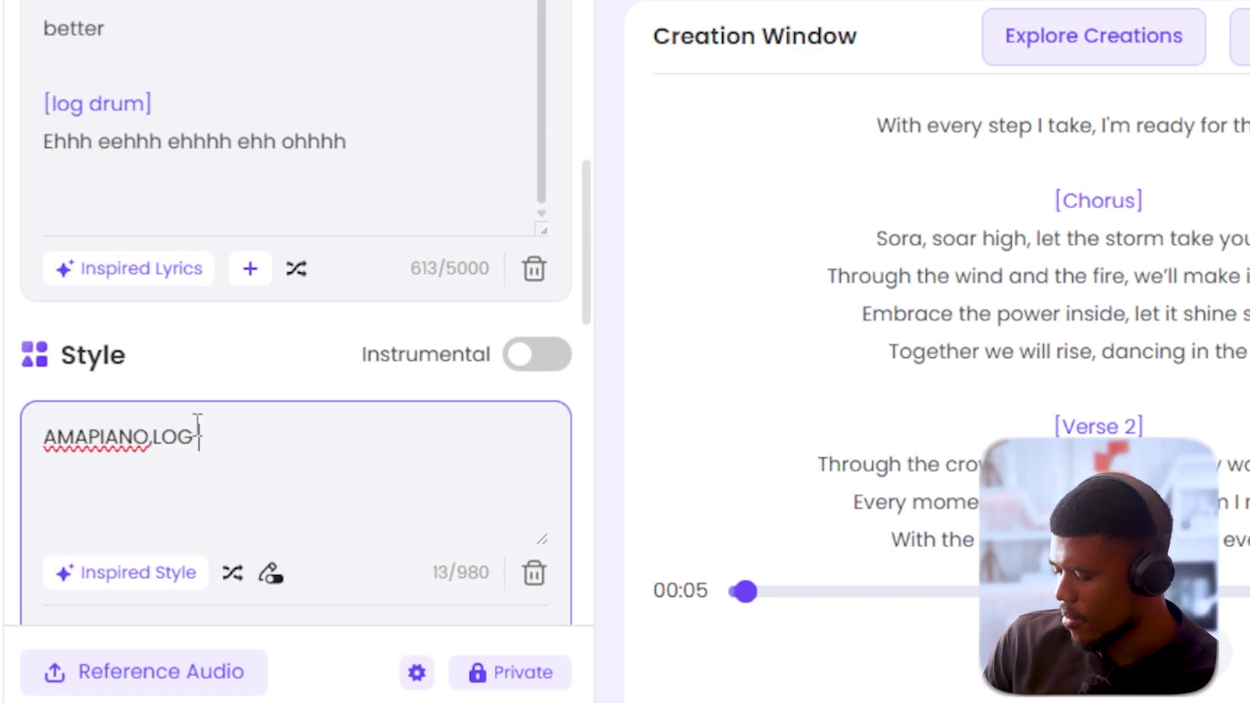
pyautogui.write(',')
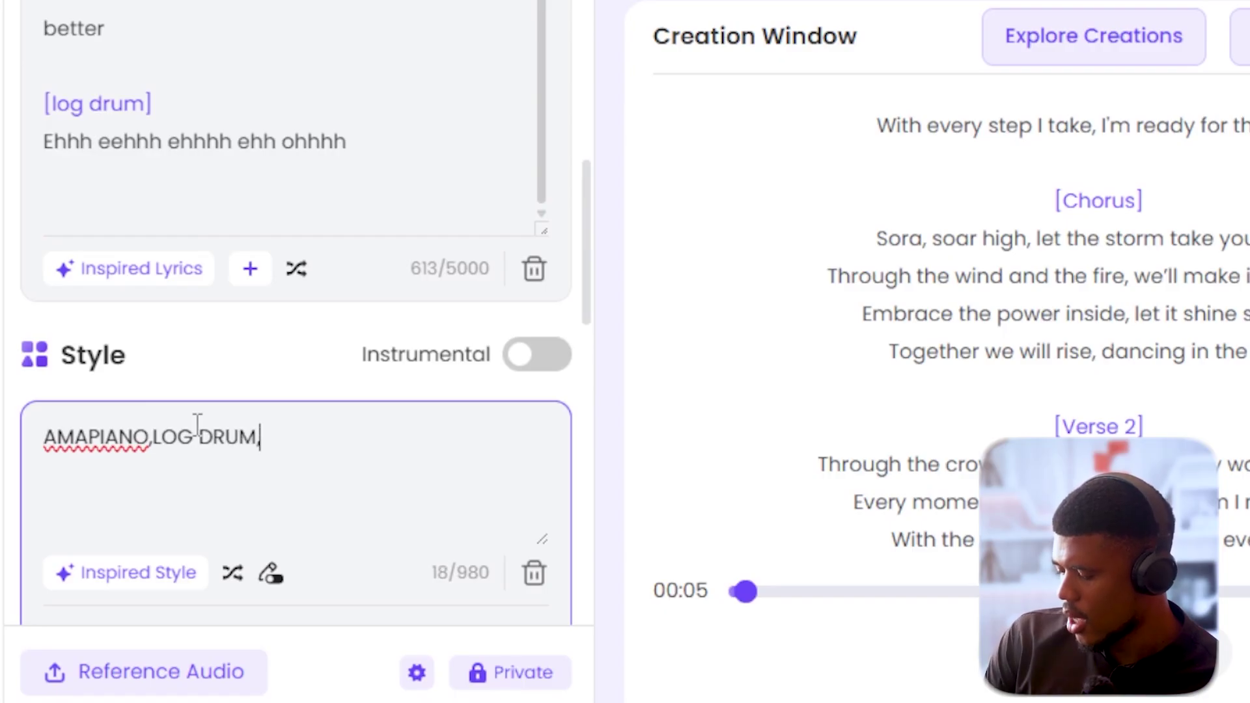
pyautogui.write('HOUSE')
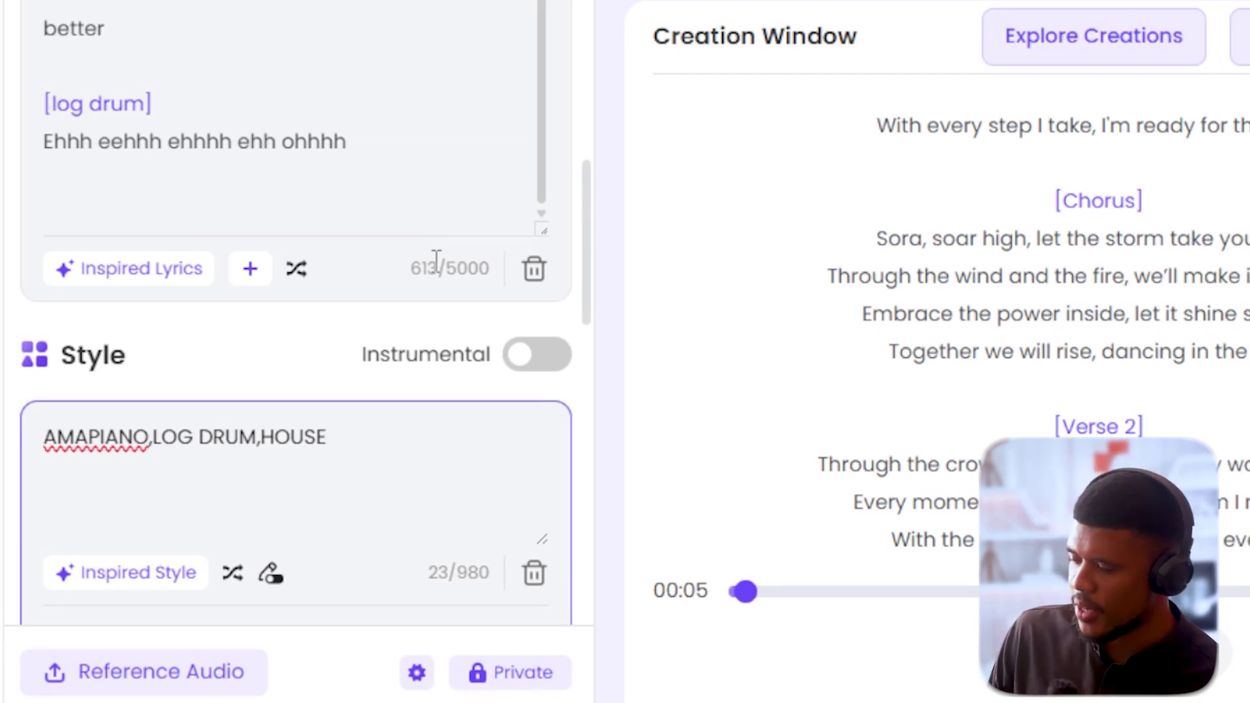
pyautogui.scroll(2, 384, 417)
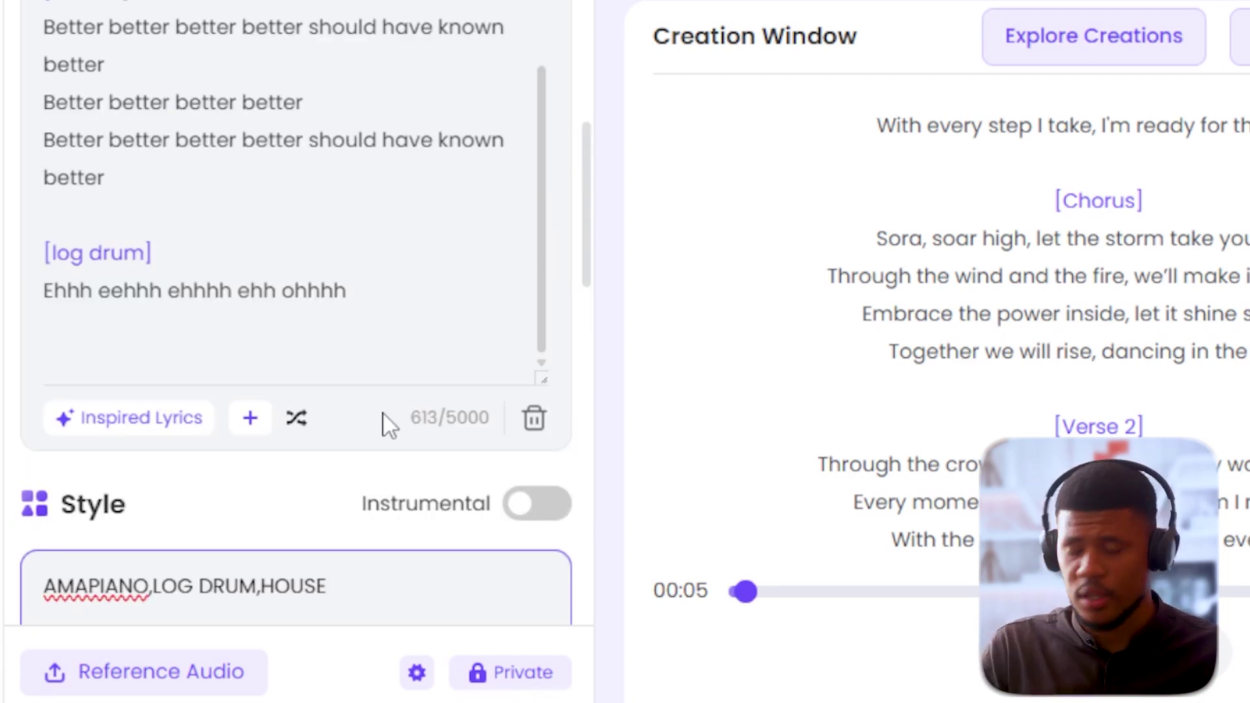
# Step: Enter 'BETTER' as the song title
pyautogui.scroll(-6, 385, 417)
pyautogui.scroll(-3, 385, 417)
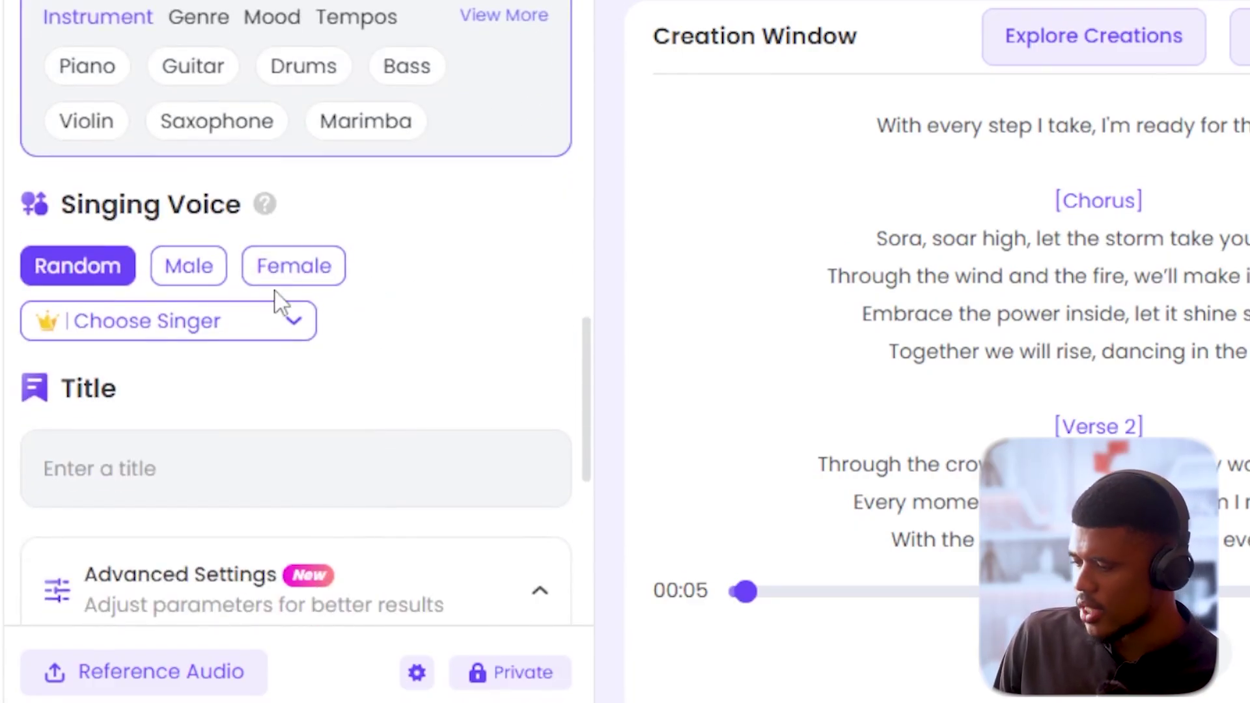
pyautogui.scroll(-4, 276, 291)
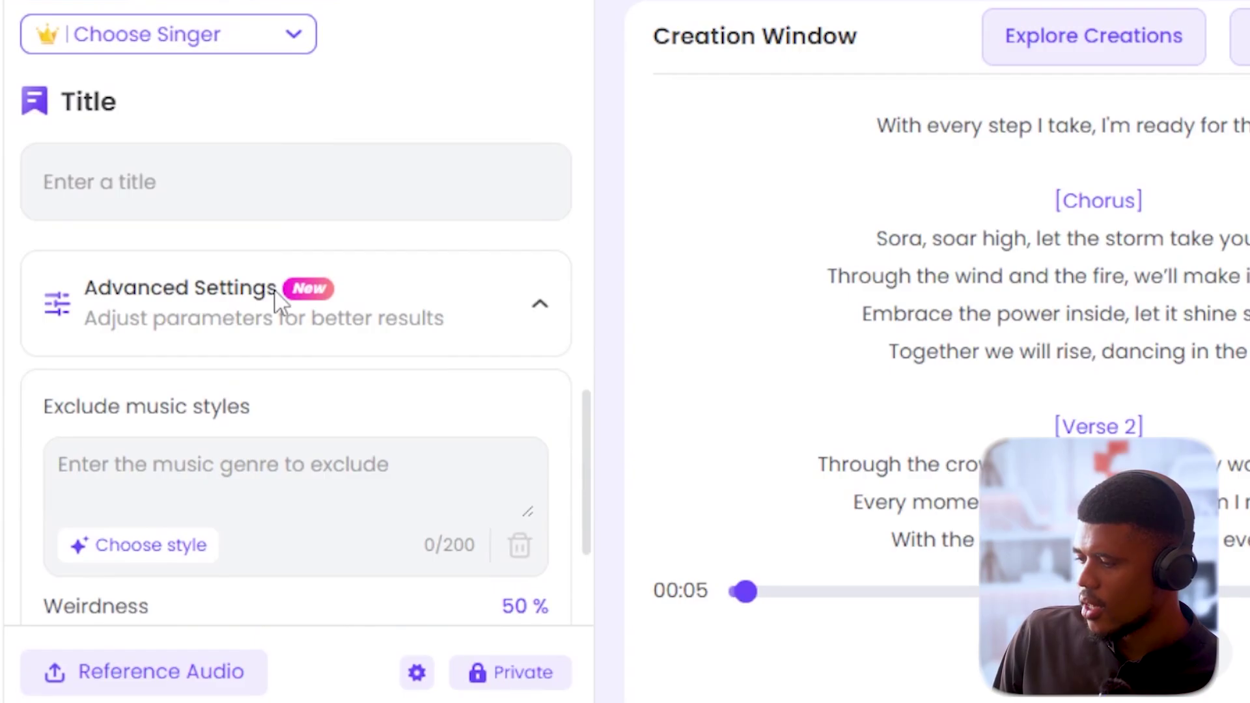
pyautogui.click(248, 172)
pyautogui.write('BETTER')
# Step: Generate the song, leaving weirdness and style influence at 50%
pyautogui.scroll(-3, 301, 310)
pyautogui.scroll(-2, 210, 315)
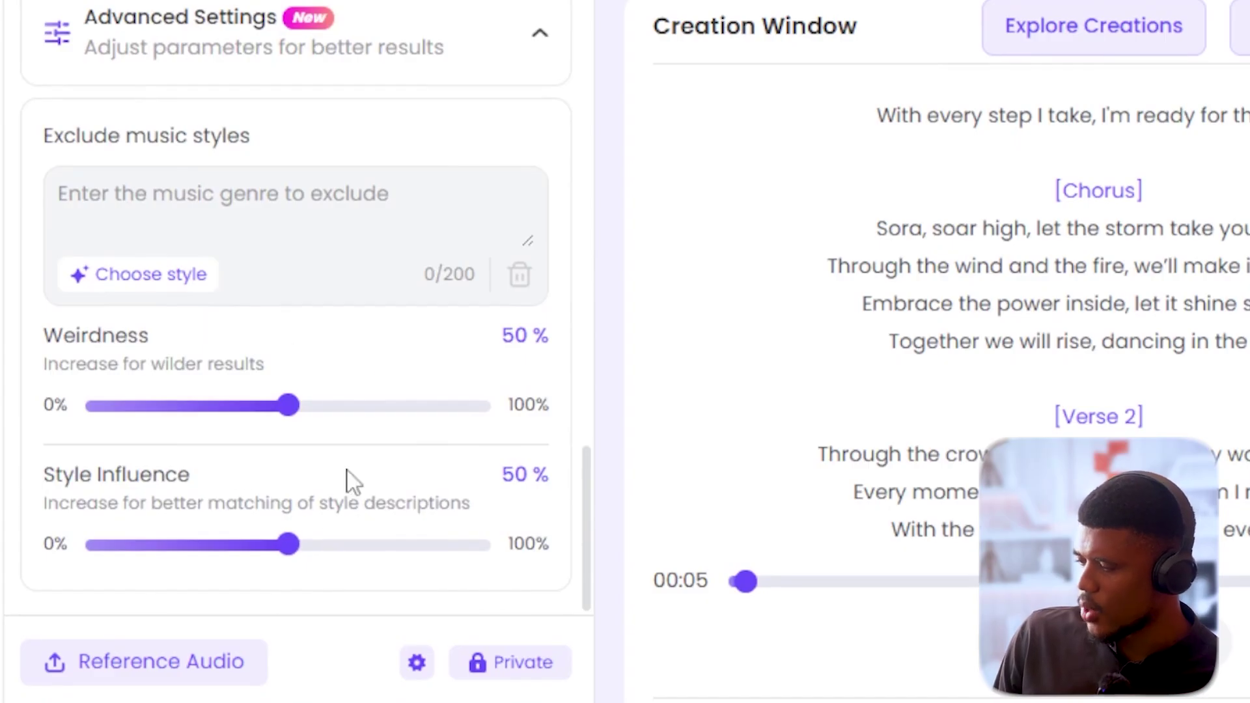
pyautogui.scroll(12, 352, 348)
pyautogui.scroll(-8, 351, 346)
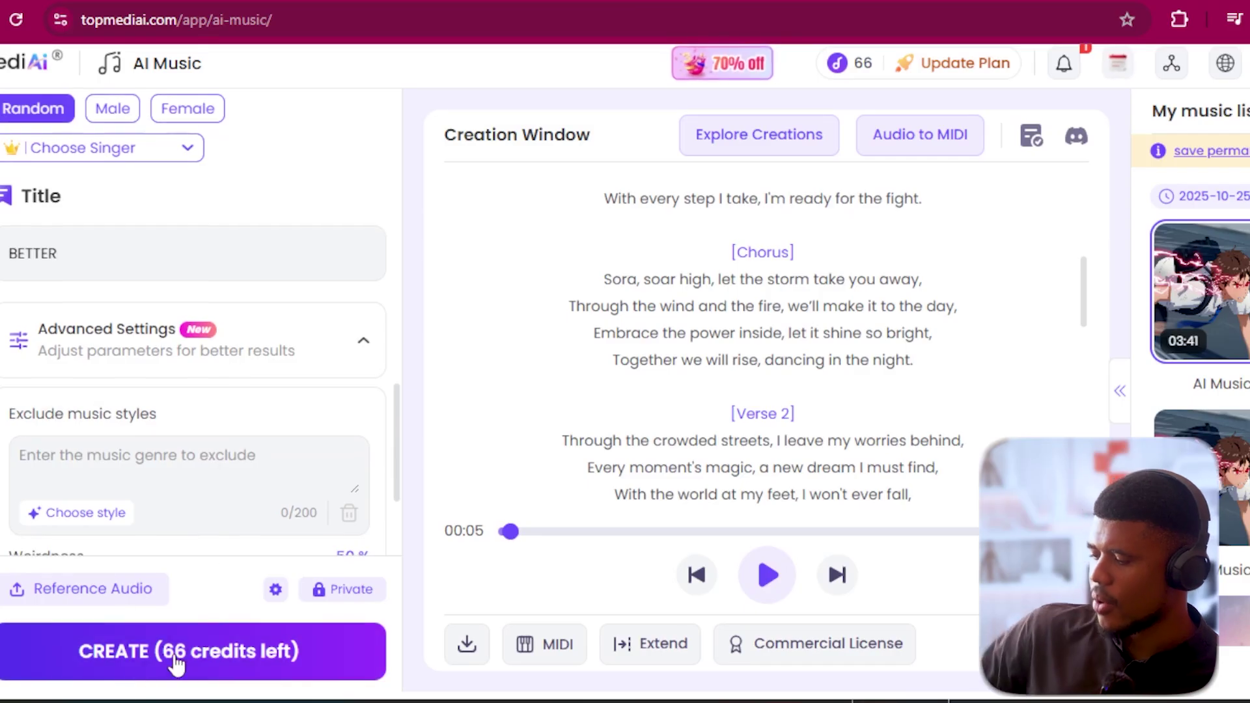
pyautogui.click(176, 665)
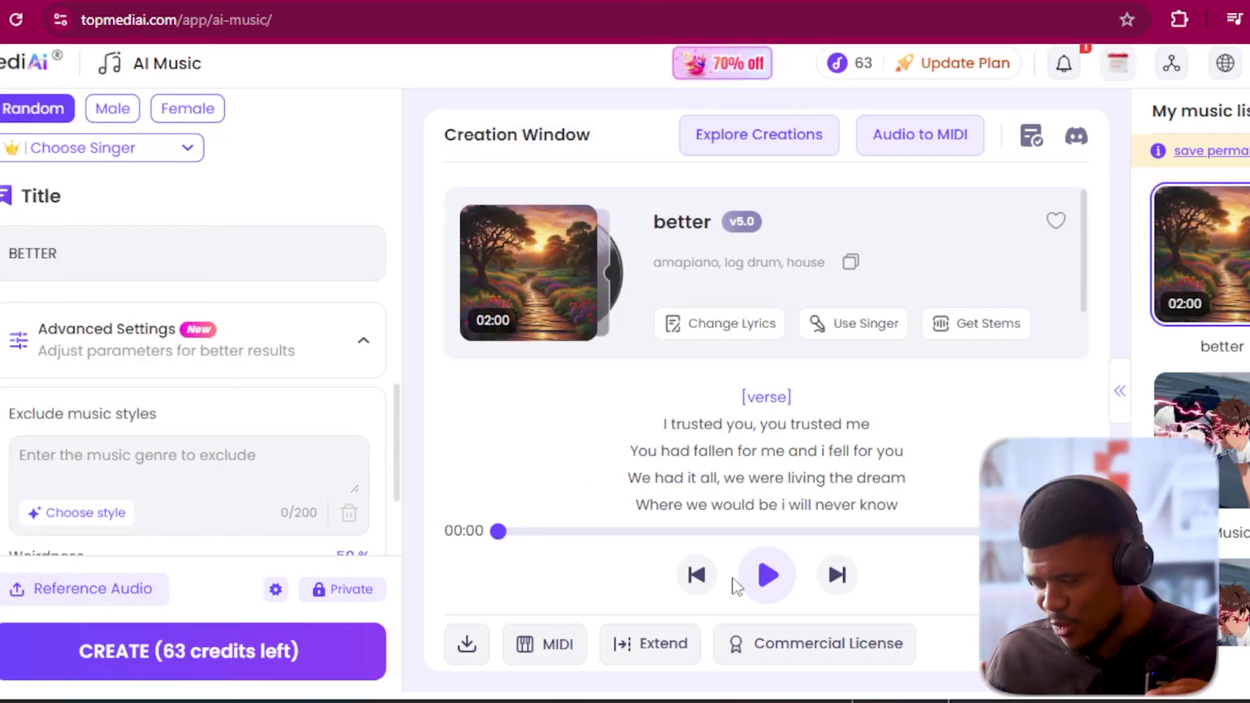